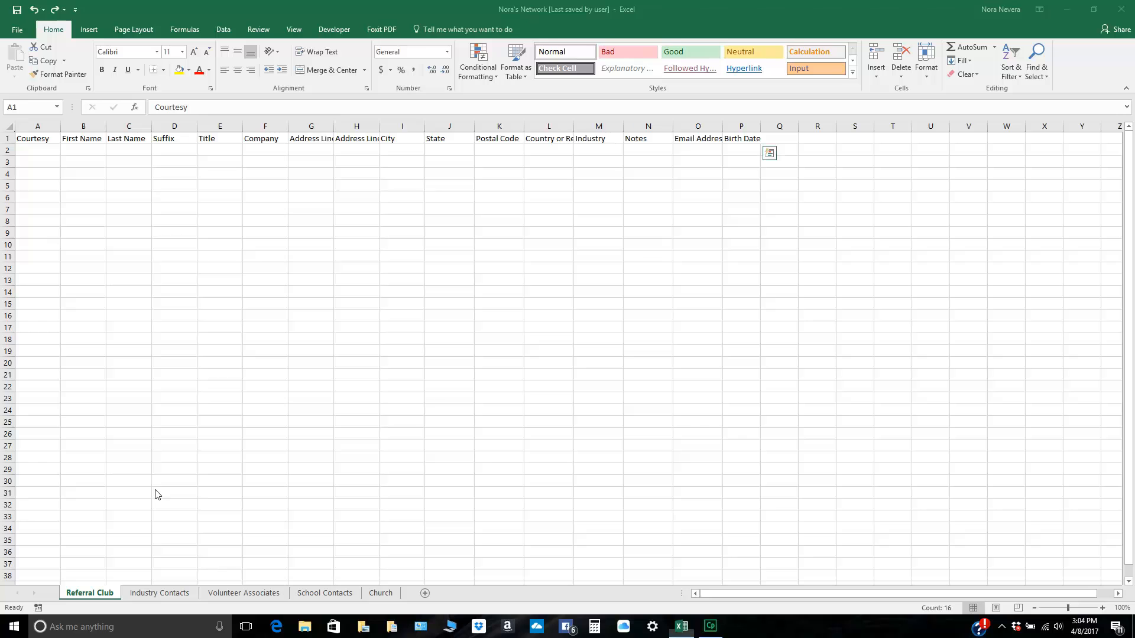
Step: Convert the header row A1:P1 on the Referral Club sheet into a table with headers
{"action": "left_click", "coordinate": [31, 138]}
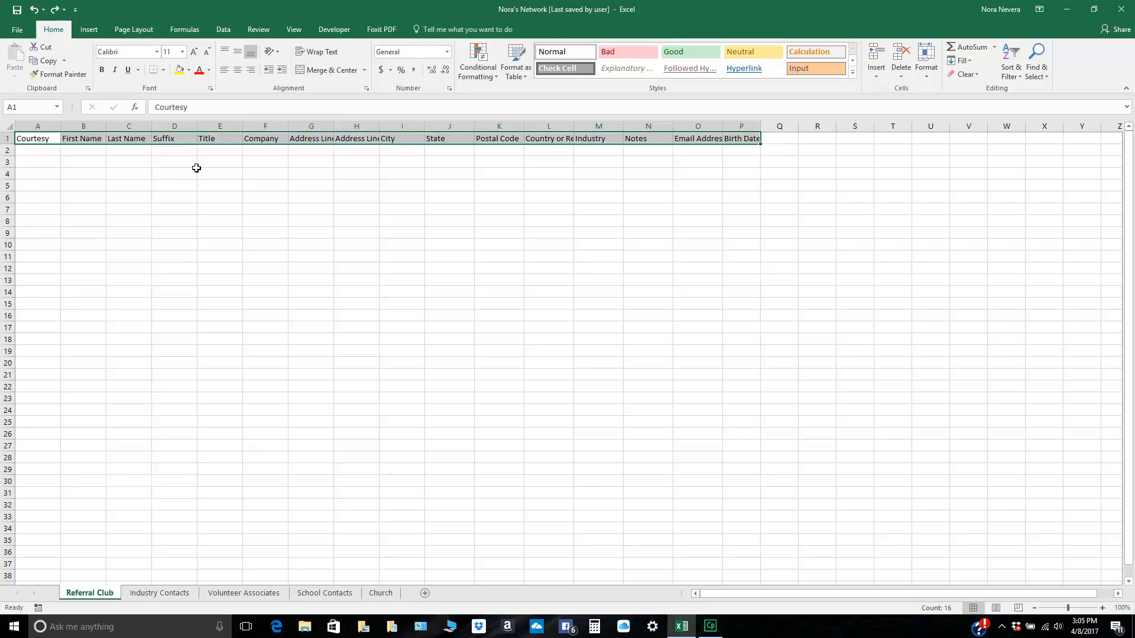
{"action": "left_click", "coordinate": [85, 31]}
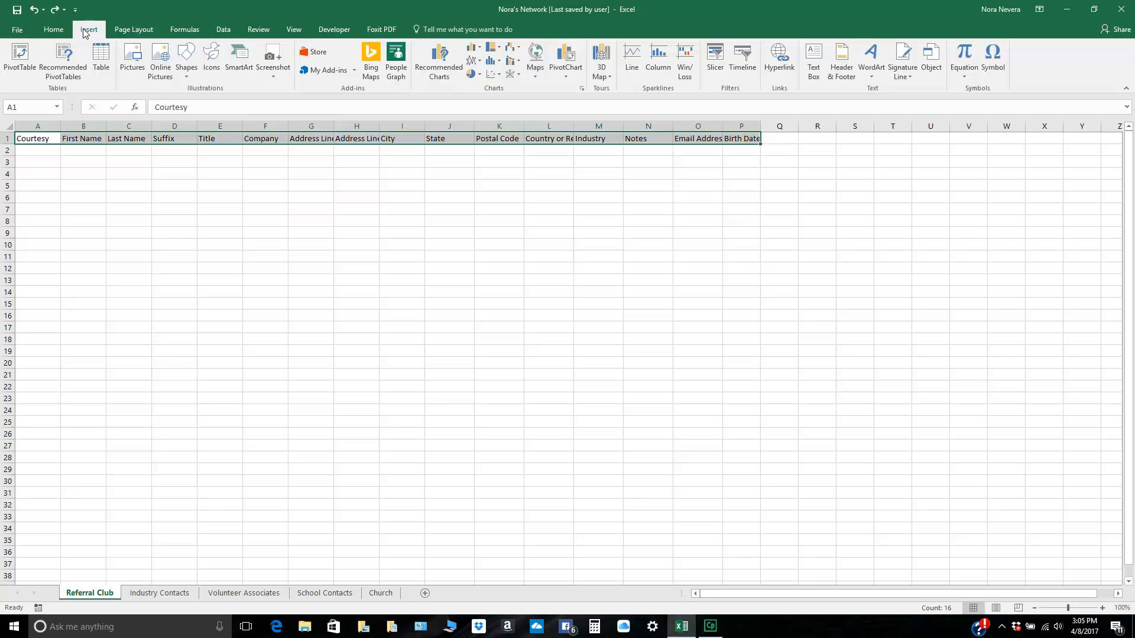
{"action": "left_click", "coordinate": [101, 59]}
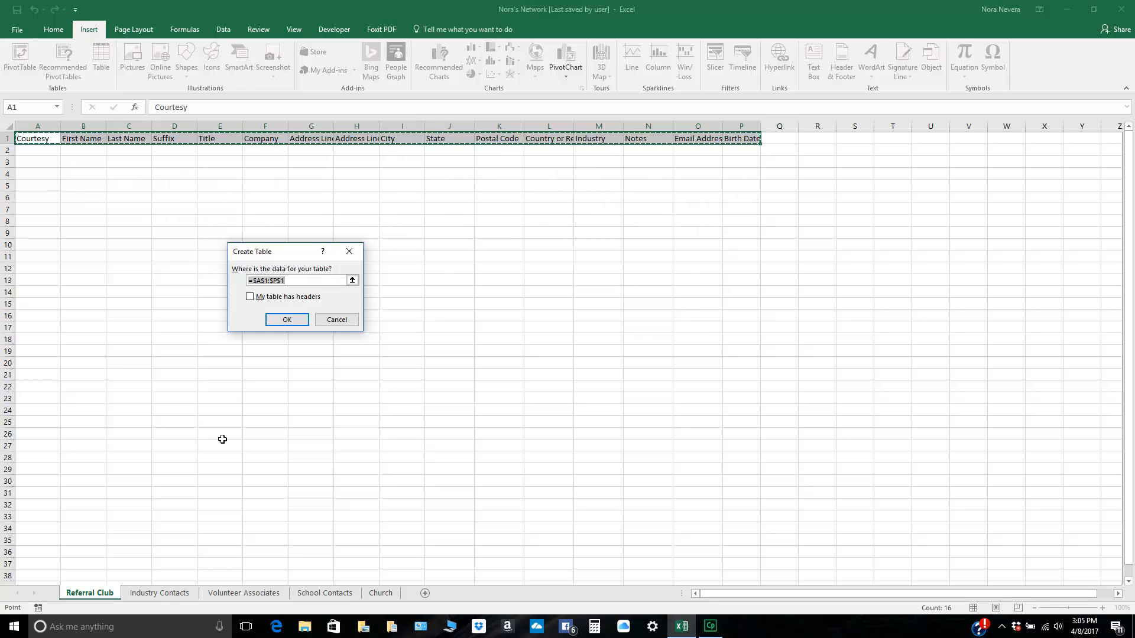
{"action": "left_click", "coordinate": [250, 297]}
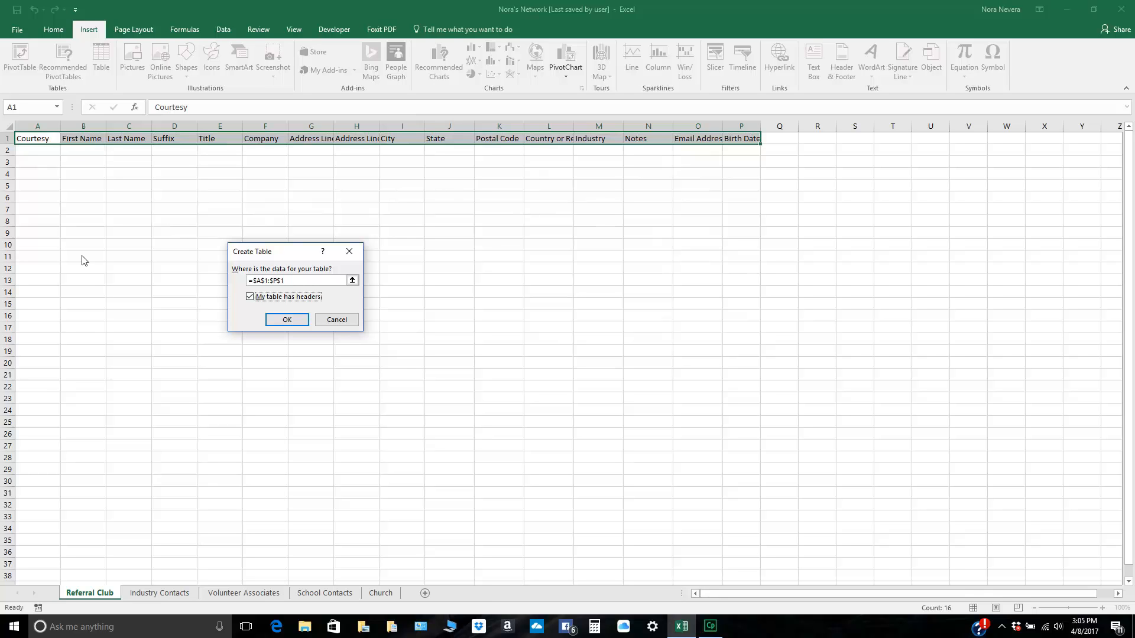
{"action": "left_click", "coordinate": [288, 320]}
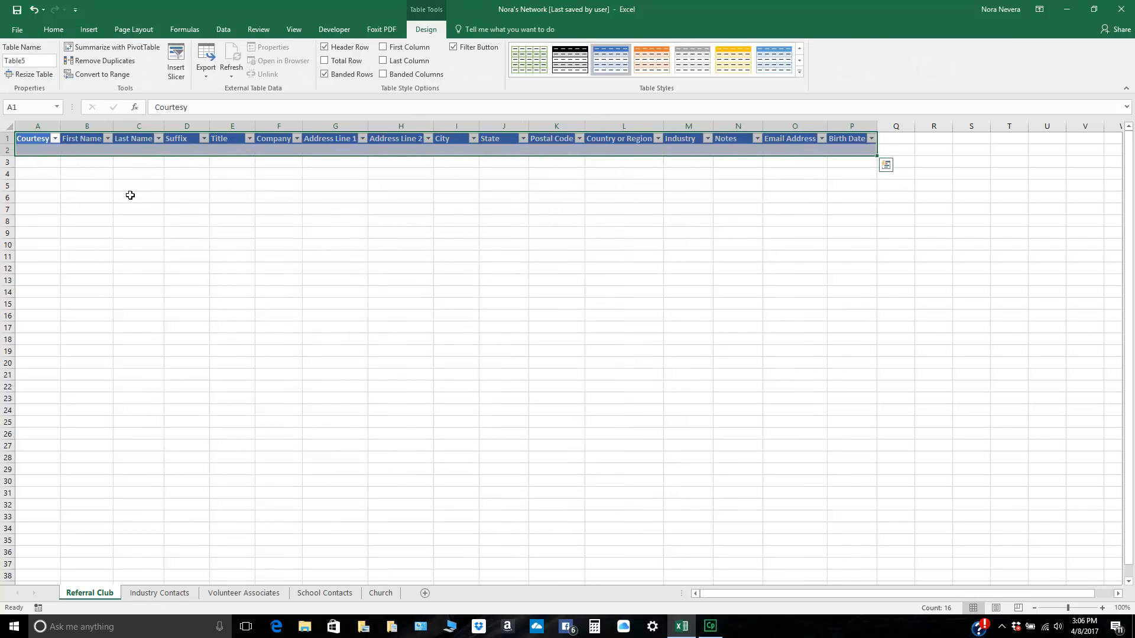
Step: Enter the first contact's courtesy title Ms., first name and last name in row 2
{"action": "left_click", "coordinate": [31, 149]}
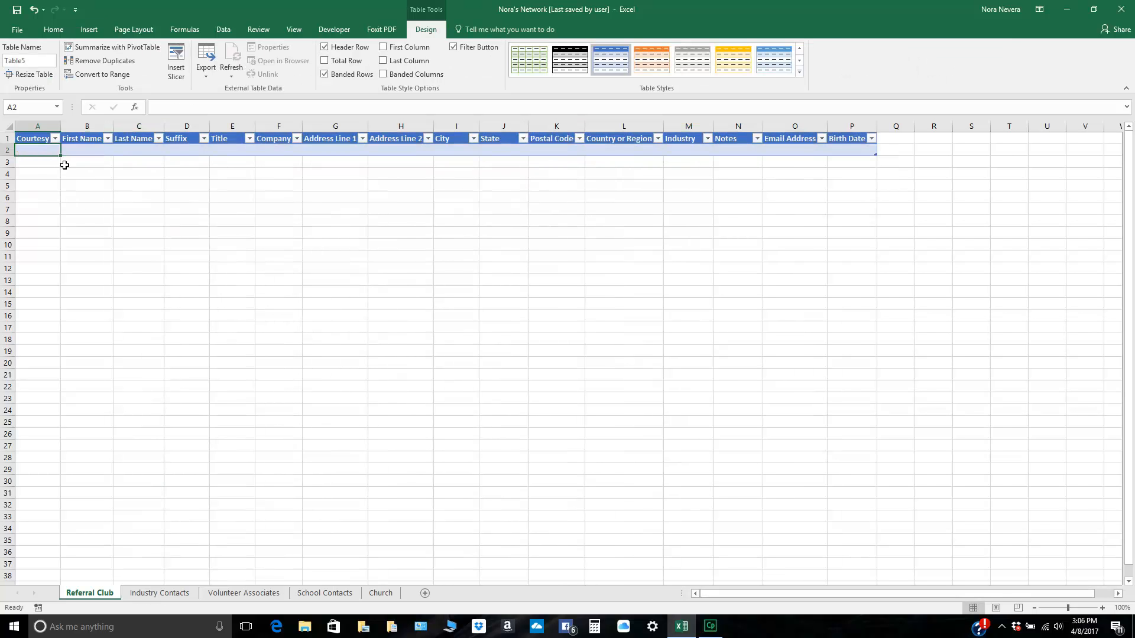
{"action": "type", "text": "Ms"}
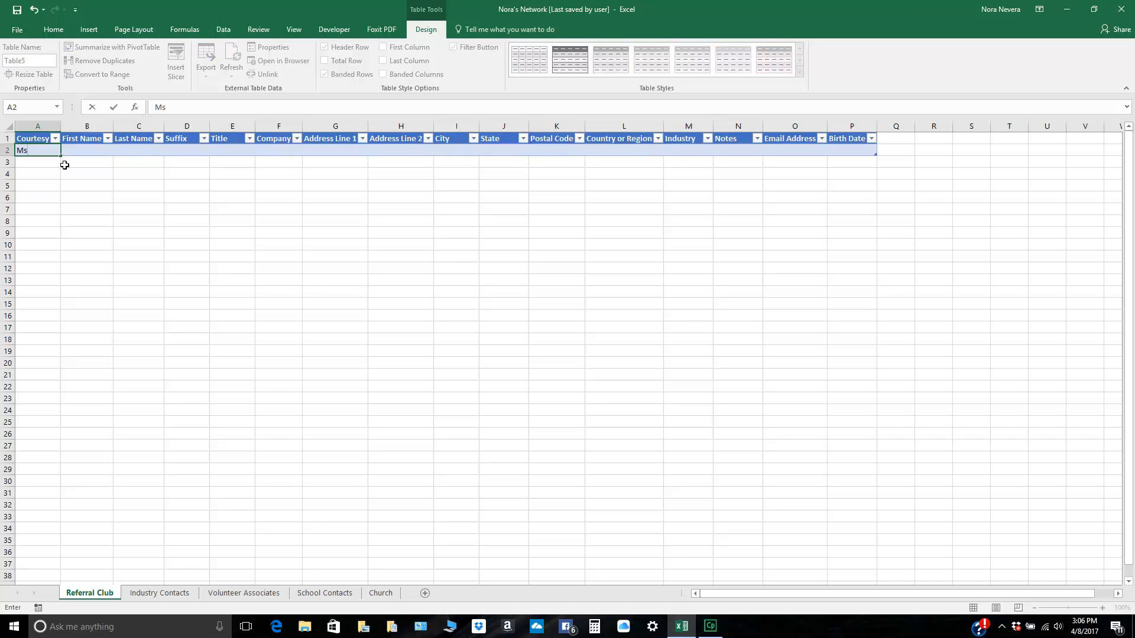
{"action": "type", "text": "."}
{"action": "key", "text": "Tab"}
{"action": "key", "text": "Tab"}
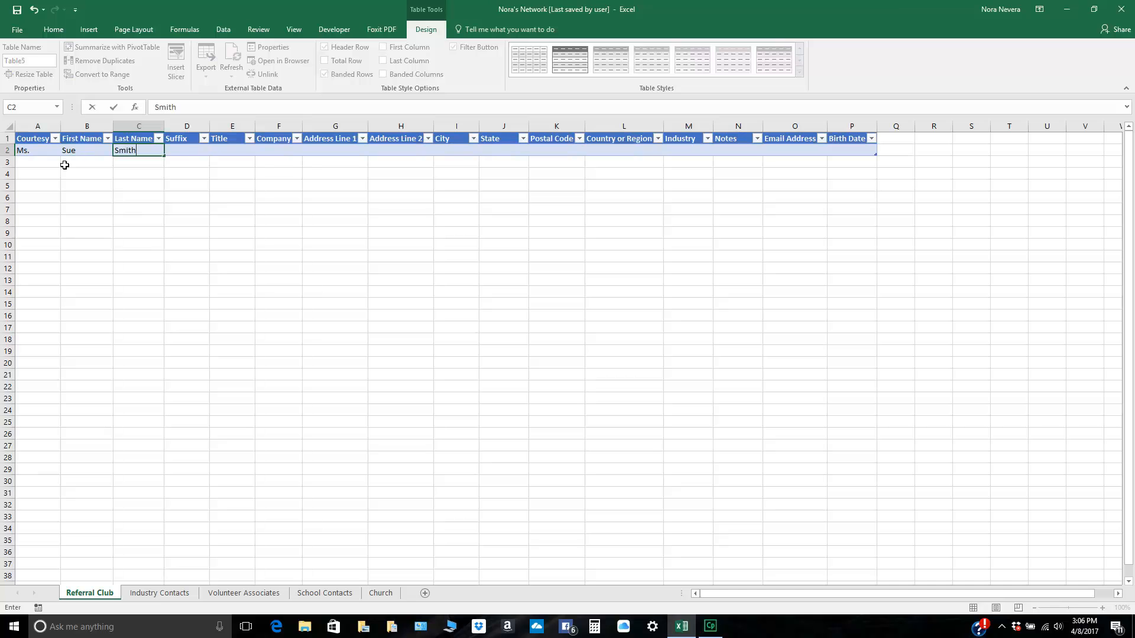
Step: Set the first contact's title to Insurance Agent and company to InsurCo, leaving the suffix blank
{"action": "key", "text": "Tab"}
{"action": "key", "text": "Tab"}
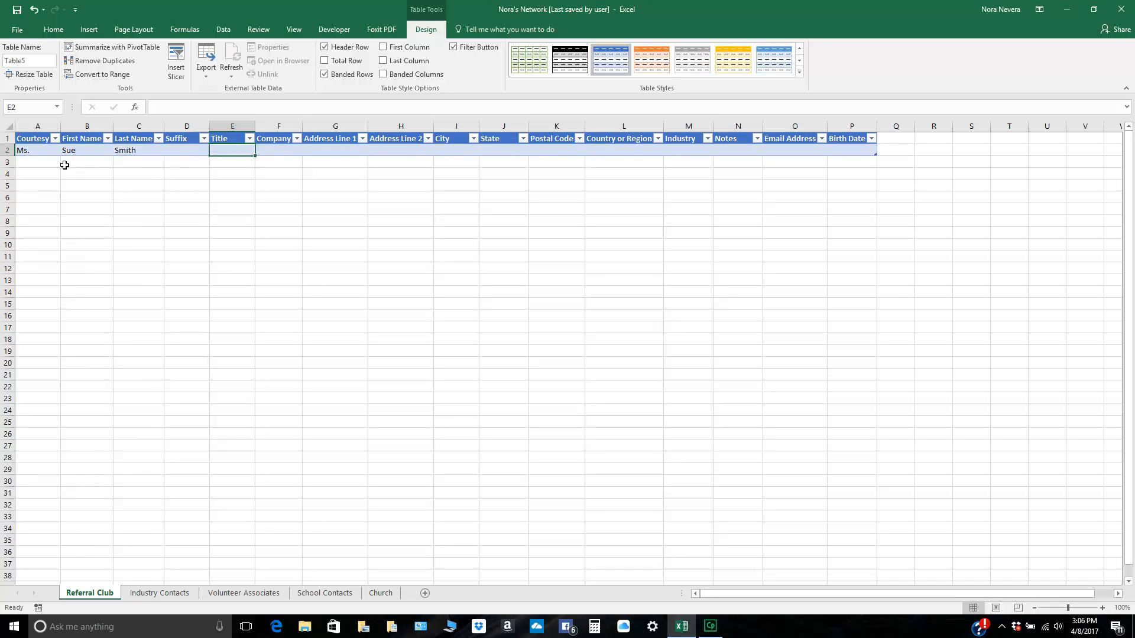
{"action": "type", "text": "Insurance Agent"}
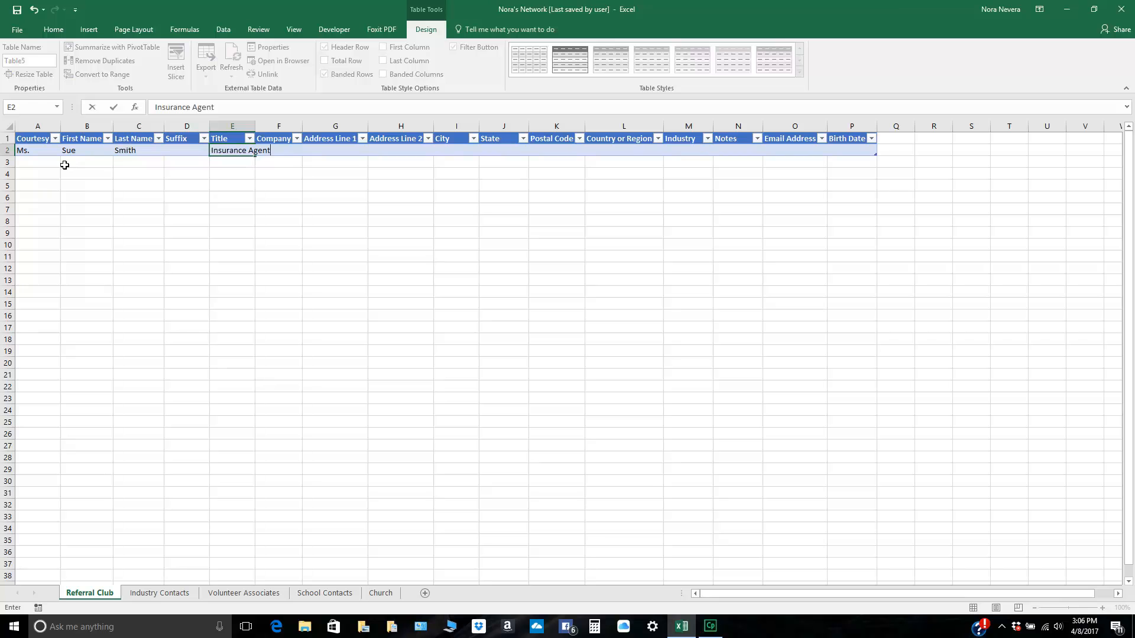
{"action": "key", "text": "Tab"}
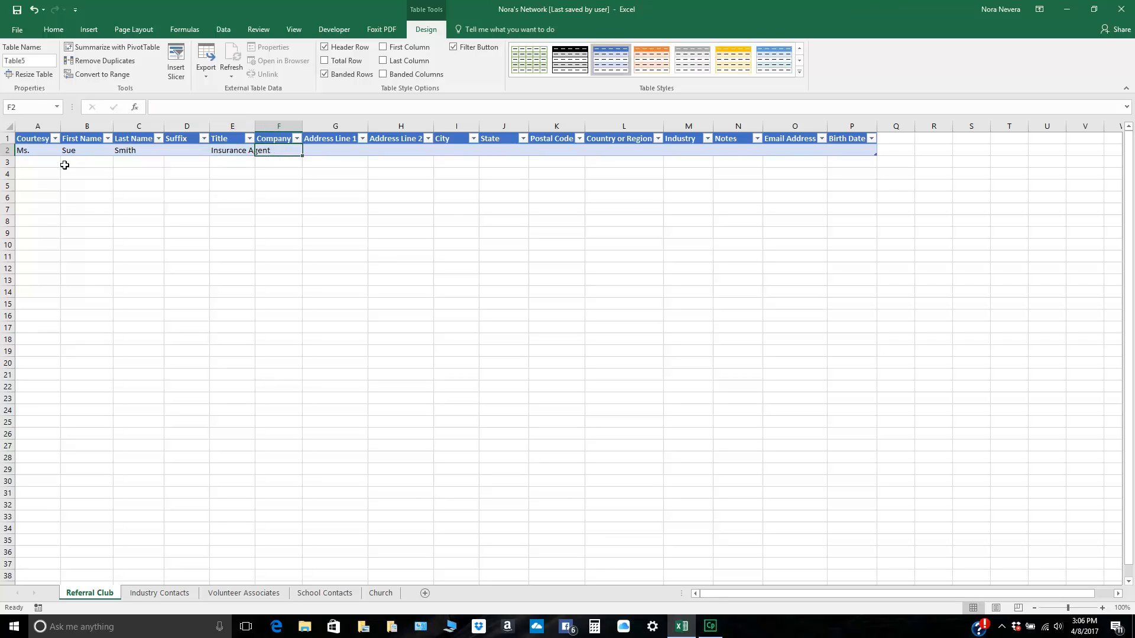
{"action": "type", "text": "InsurCo"}
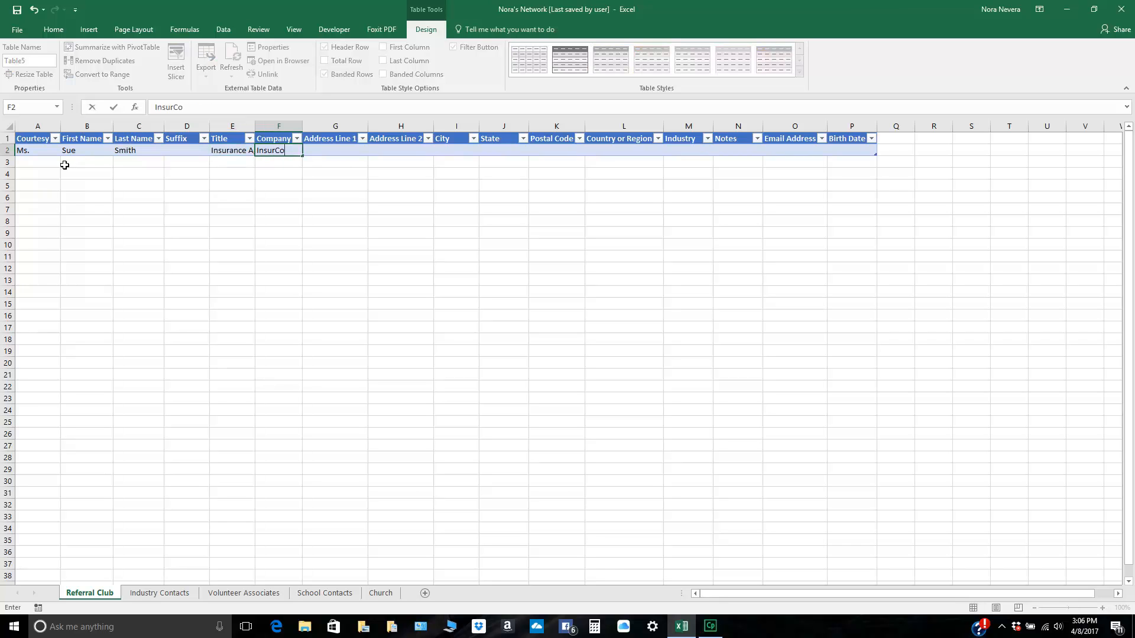
Step: Enter the first contact's street address in Address Line 1, leaving Address Line 2 blank
{"action": "key", "text": "Tab"}
{"action": "type", "text": "123 "}
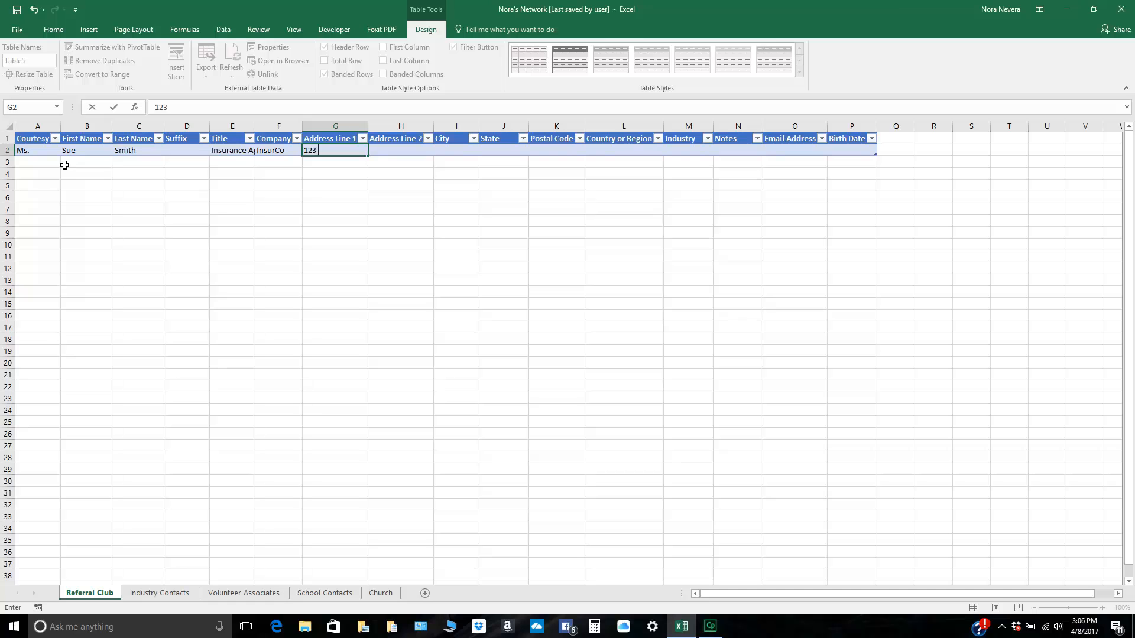
{"action": "type", "text": "Main St."}
{"action": "key", "text": "Tab"}
{"action": "key", "text": "Tab"}
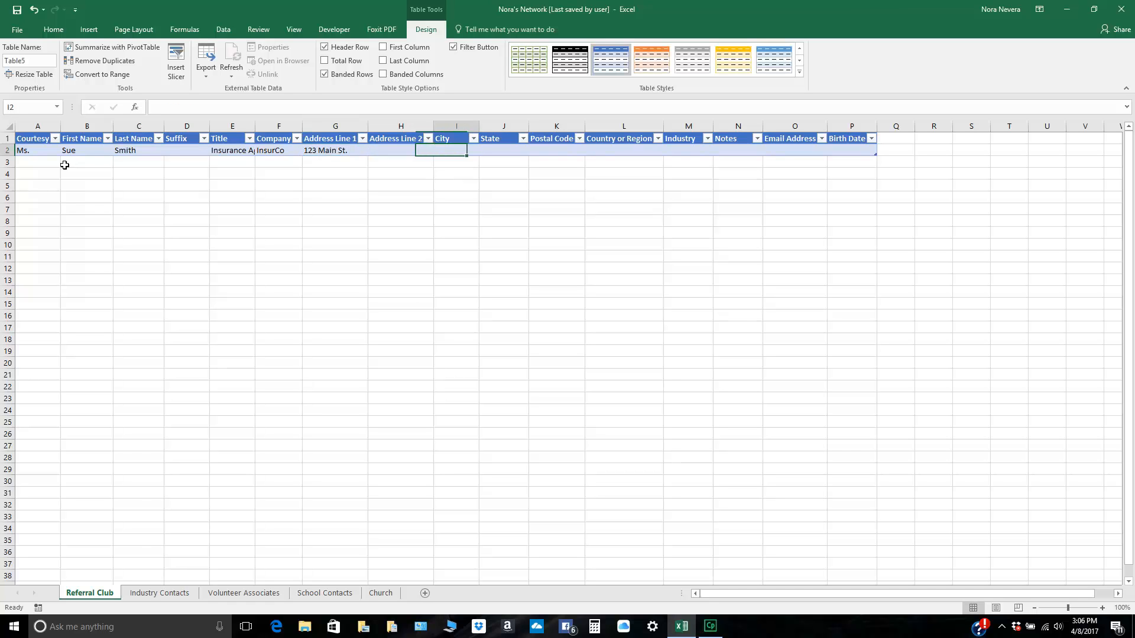
Step: Fill in the first contact's city, state and postal code
{"action": "type", "text": "spr"}
{"action": "key", "text": "BackSpace"}
{"action": "key", "text": "BackSpace"}
{"action": "key", "text": "BackSpace"}
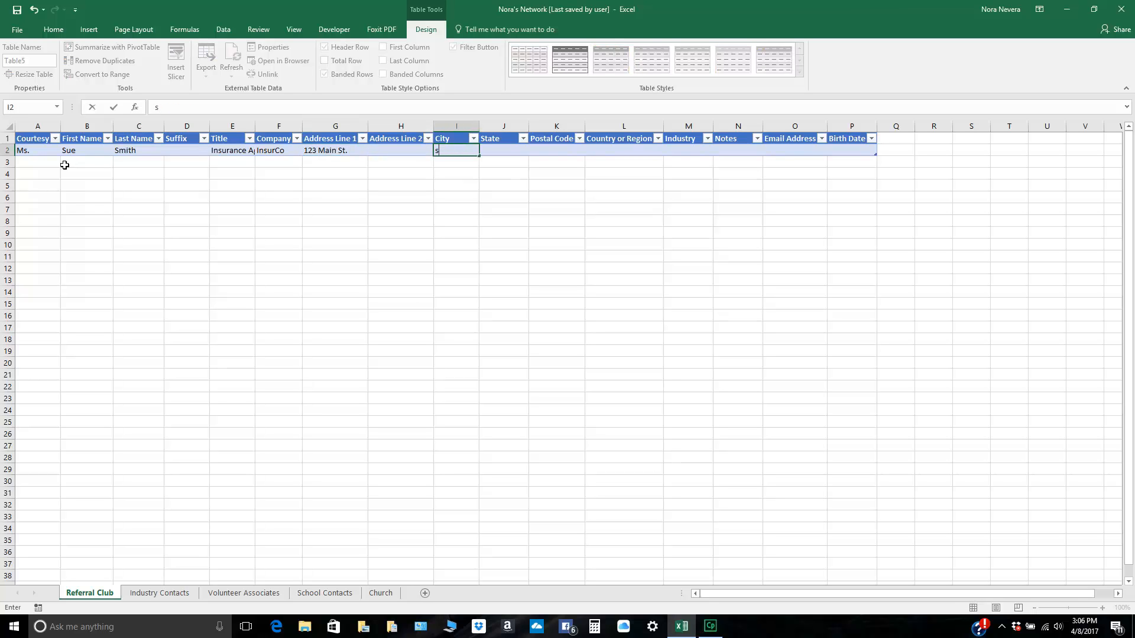
{"action": "type", "text": "Springfield"}
{"action": "key", "text": "Tab"}
{"action": "type", "text": "MO"}
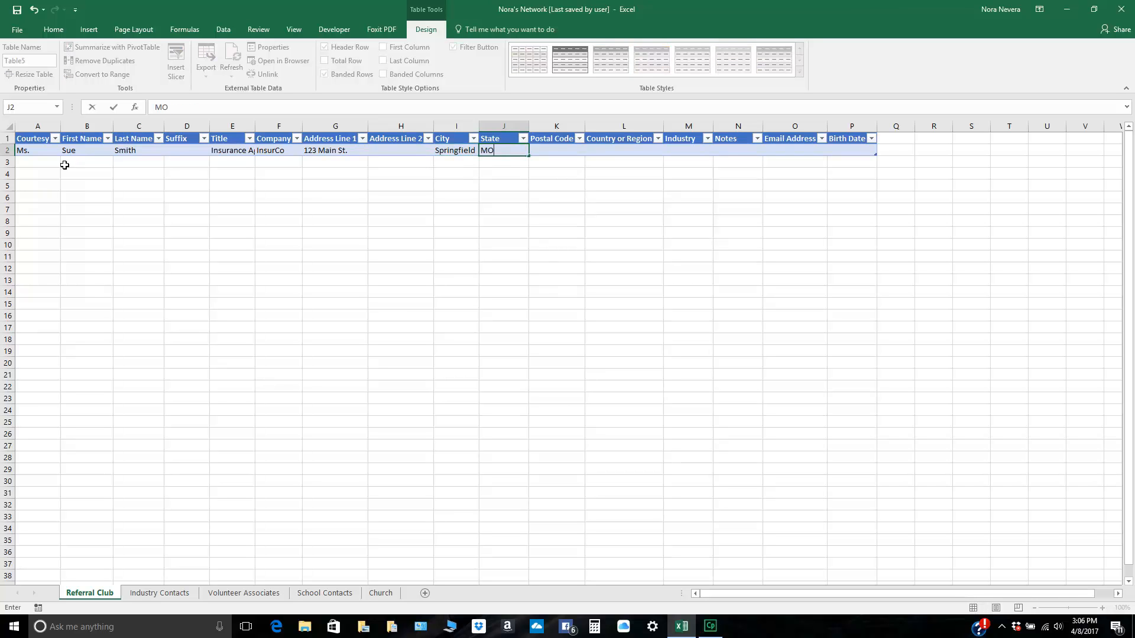
{"action": "key", "text": "Tab"}
{"action": "type", "text": "8712"}
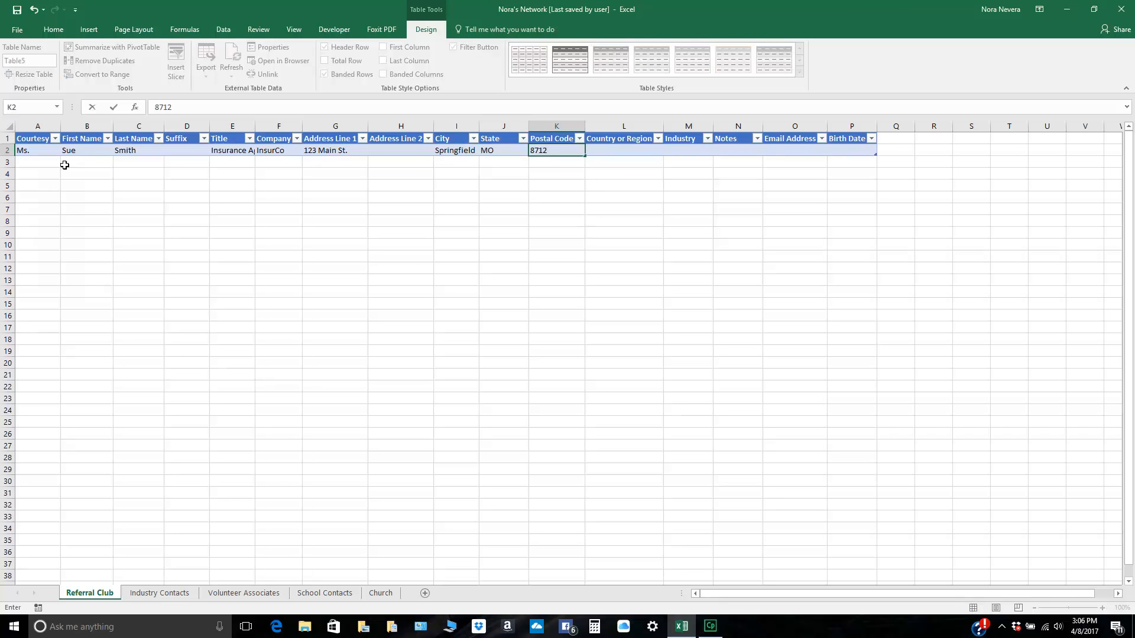
{"action": "type", "text": "5"}
Step: Skip the country and set the first contact's industry to Insurance with the note "likes to ski"
{"action": "key", "text": "Tab"}
{"action": "key", "text": "Tab"}
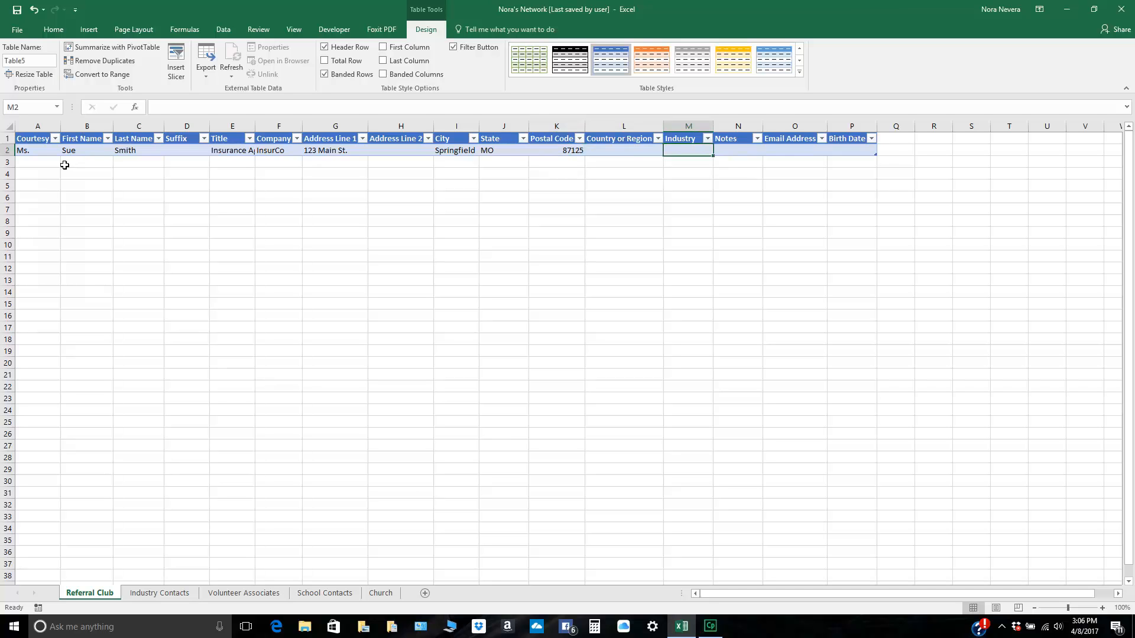
{"action": "type", "text": "Insurance"}
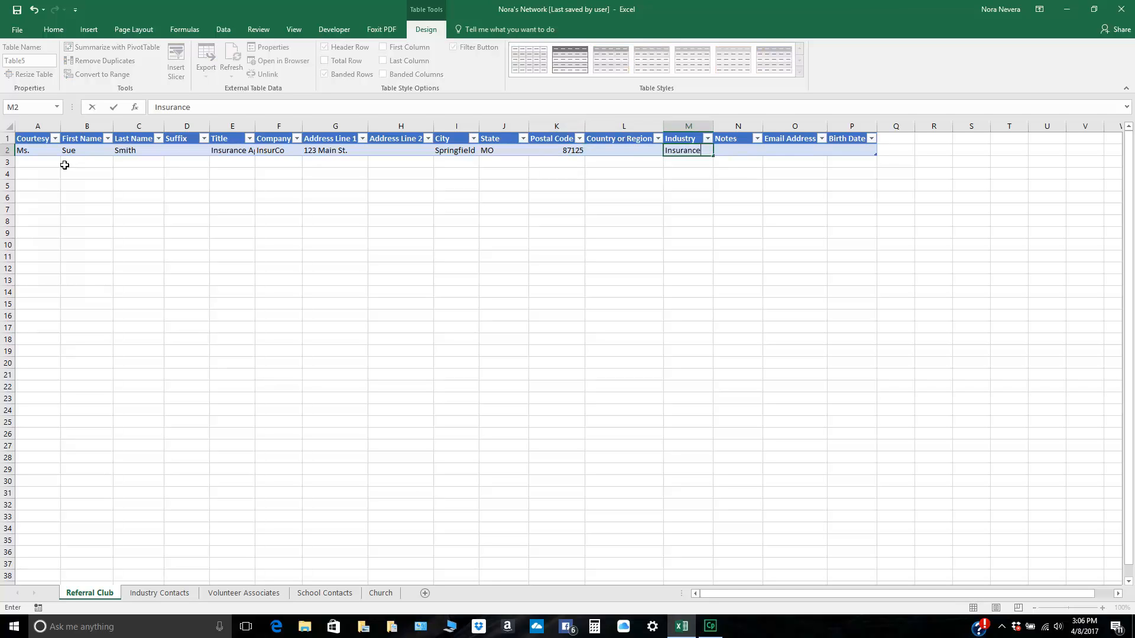
{"action": "key", "text": "Tab"}
{"action": "type", "text": "likes to ski"}
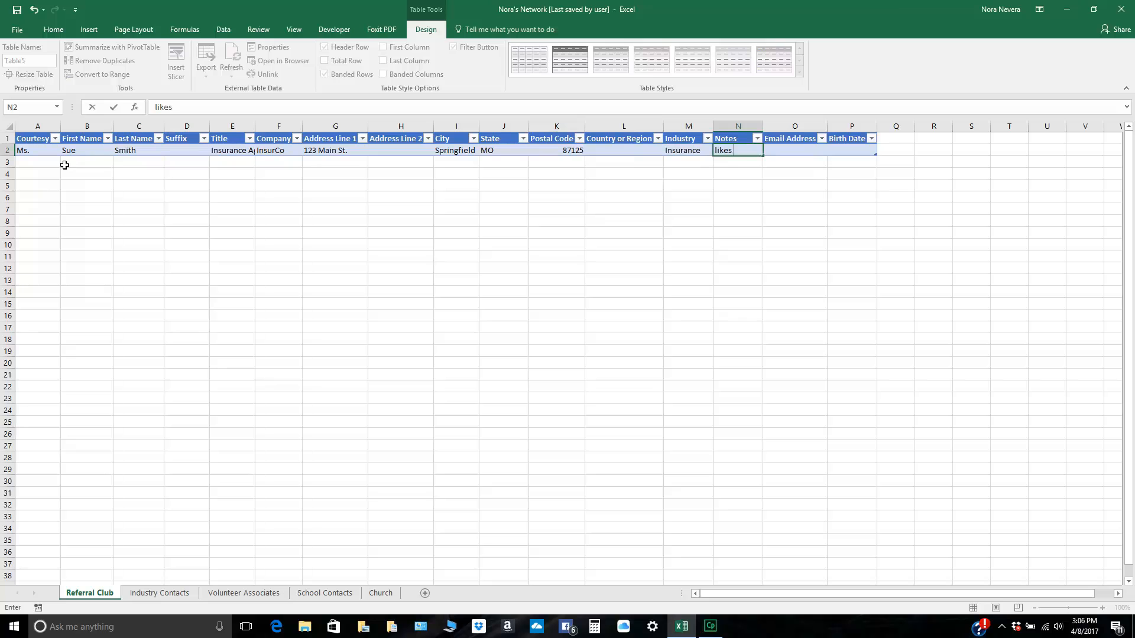
Step: Fill in the first contact's email address and birth date
{"action": "key", "text": "Tab"}
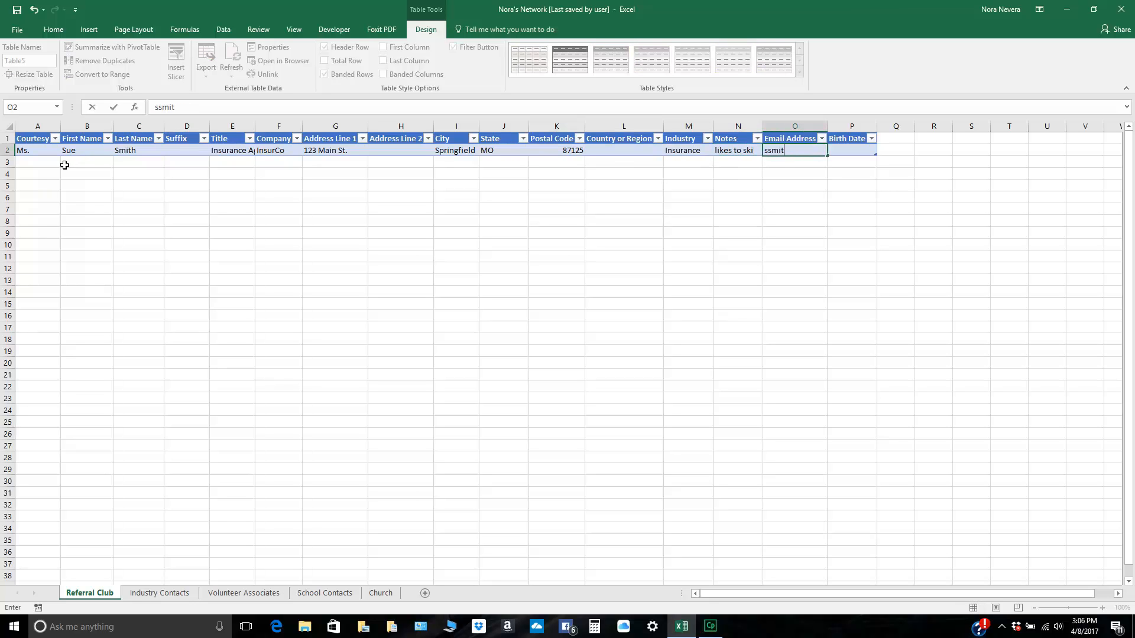
{"action": "key", "text": "Tab"}
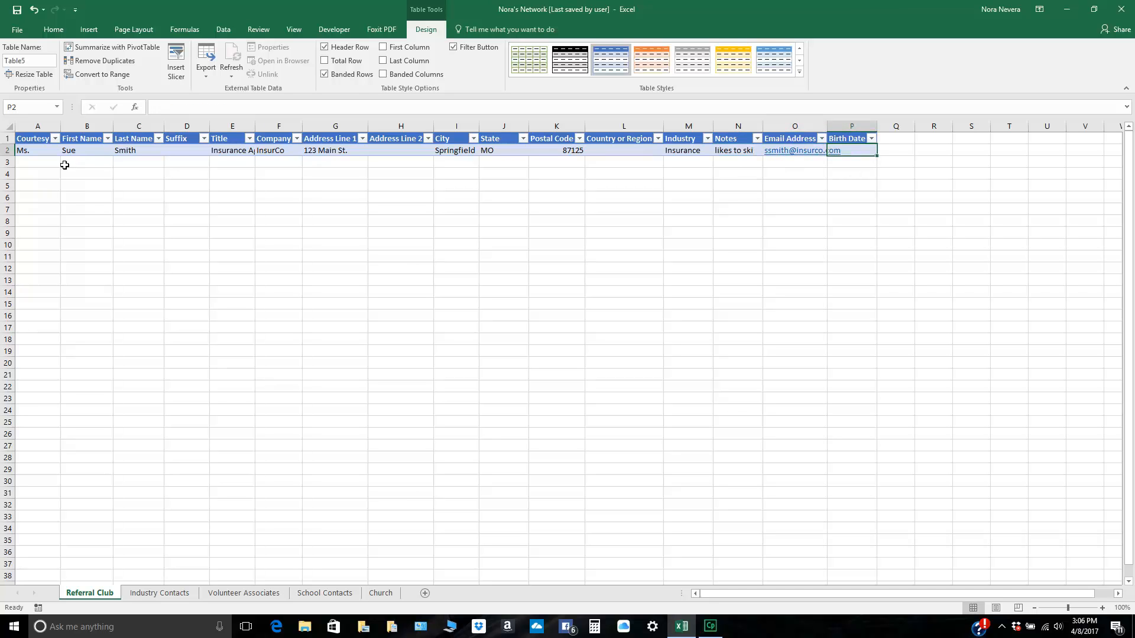
{"action": "type", "text": "1/21/1970"}
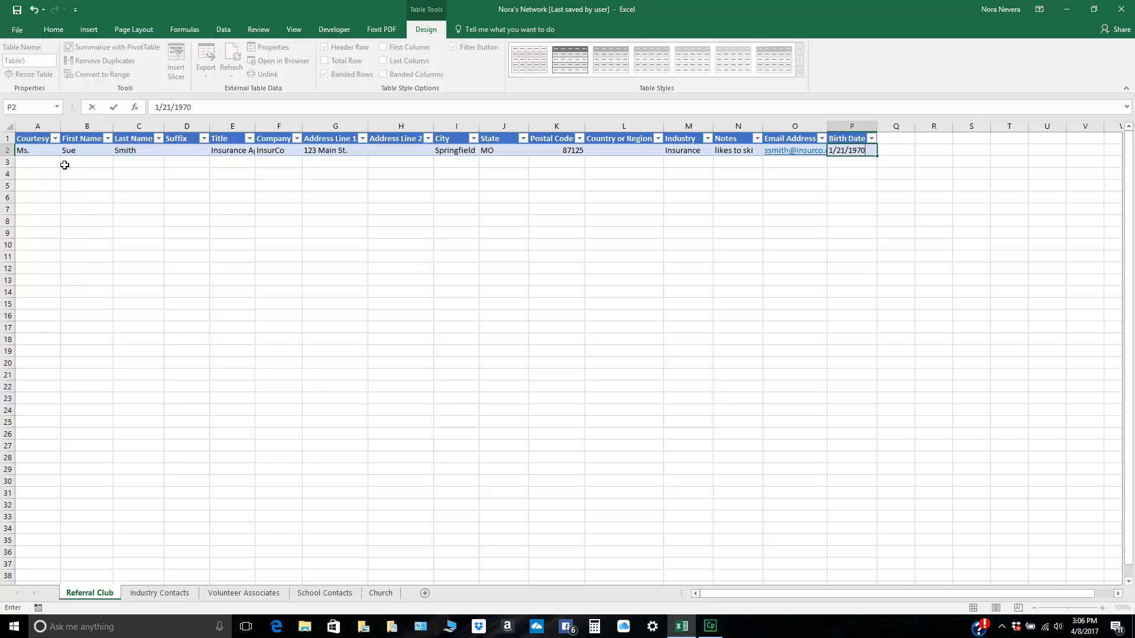
Step: Start a second contact in row 3 with courtesy title Mr., the contact's first and last names, and suffix Jr
{"action": "key", "text": "Return"}
{"action": "type", "text": "Mr."}
{"action": "key", "text": "Tab"}
{"action": "key", "text": "Tab"}
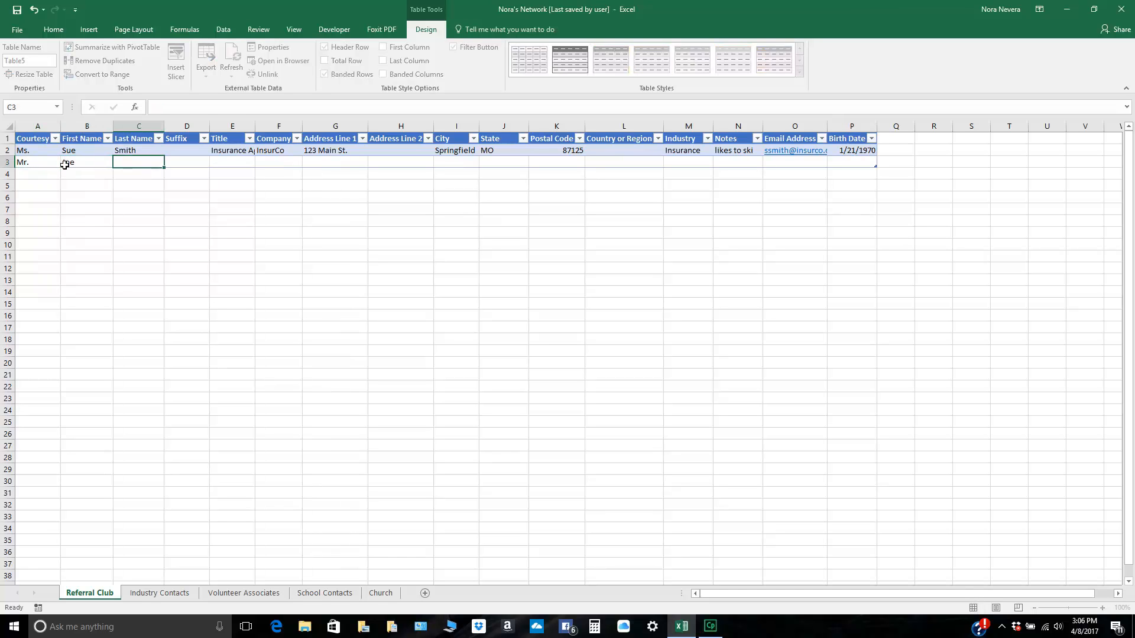
{"action": "key", "text": "Tab"}
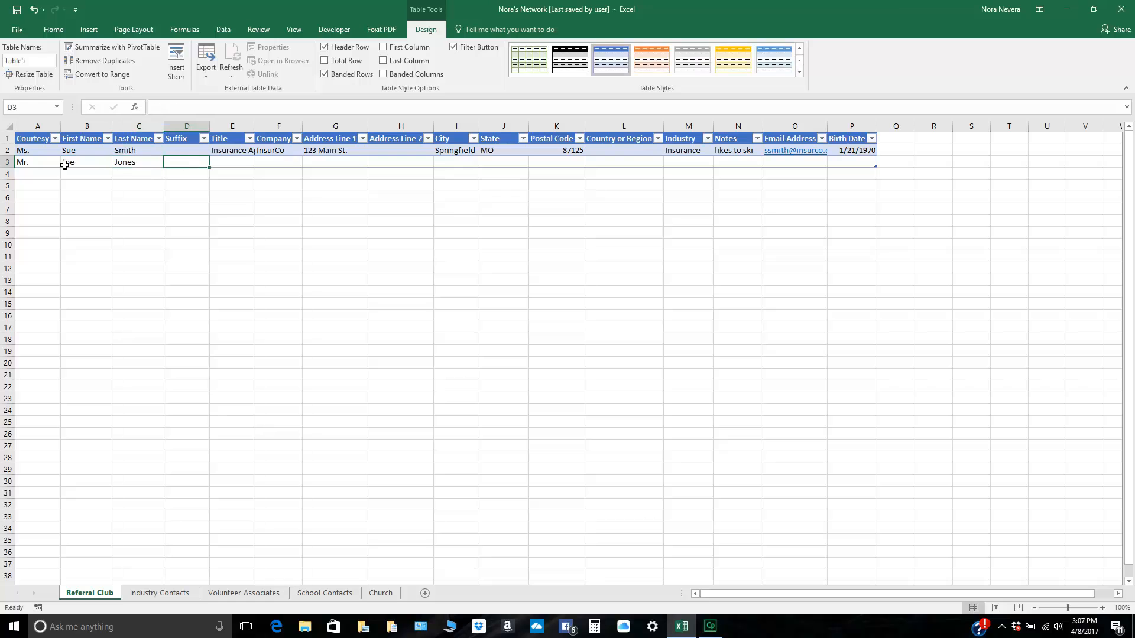
{"action": "type", "text": "Jr."}
Step: Set the second contact's title to Mortgage Broker and company to MortgageCo
{"action": "key", "text": "Tab"}
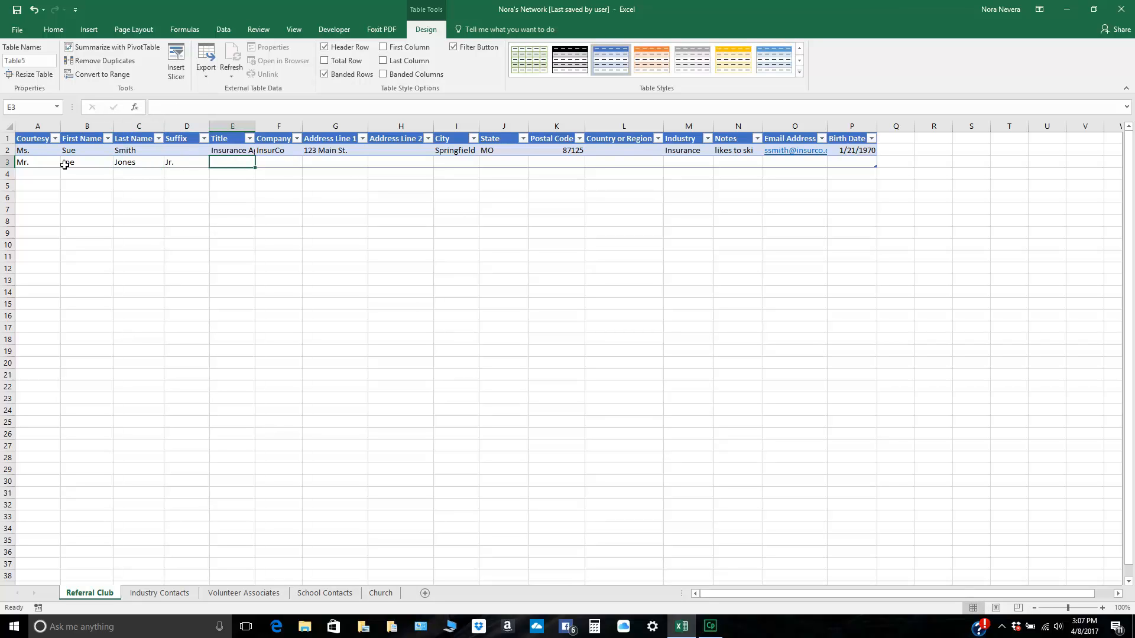
{"action": "type", "text": "Mortga"}
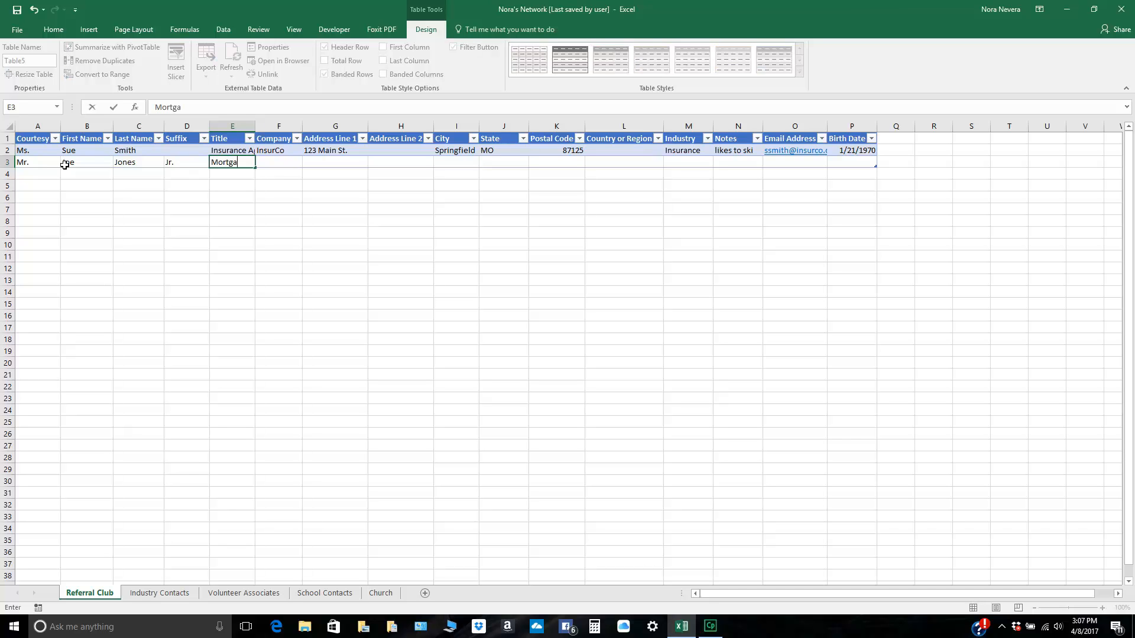
{"action": "type", "text": "ge Broker"}
{"action": "key", "text": "Tab"}
{"action": "type", "text": "Morga"}
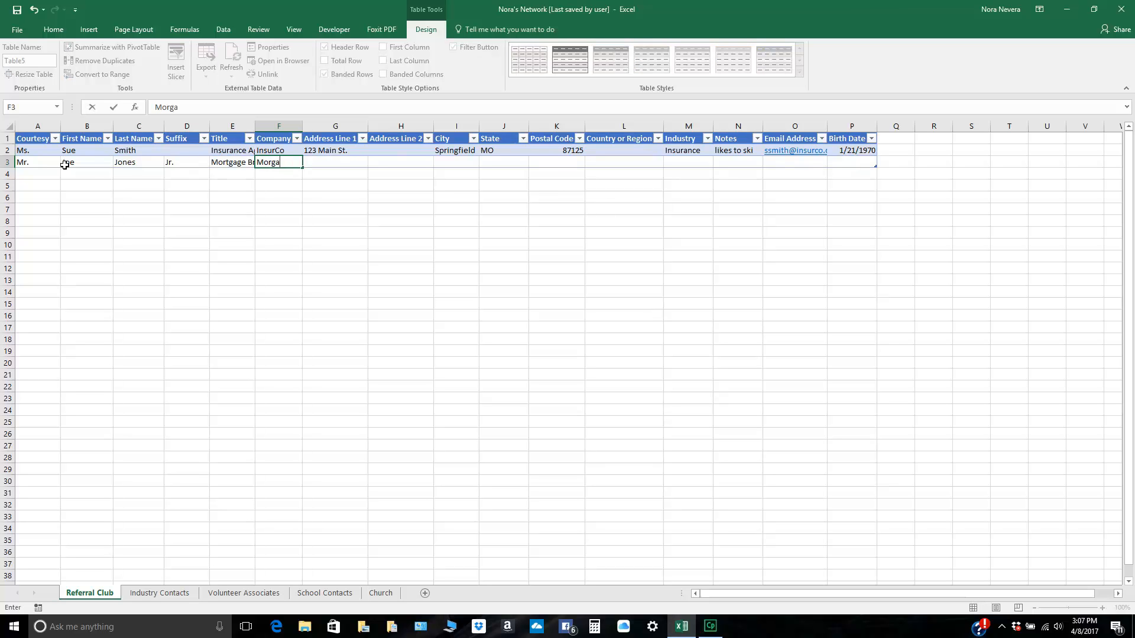
{"action": "key", "text": "BackSpace"}
{"action": "key", "text": "BackSpace"}
{"action": "type", "text": "tgageC"}
{"action": "type", "text": "o"}
Step: Enter the second contact's street address, including the suite number, in Address Line 1
{"action": "key", "text": "Tab"}
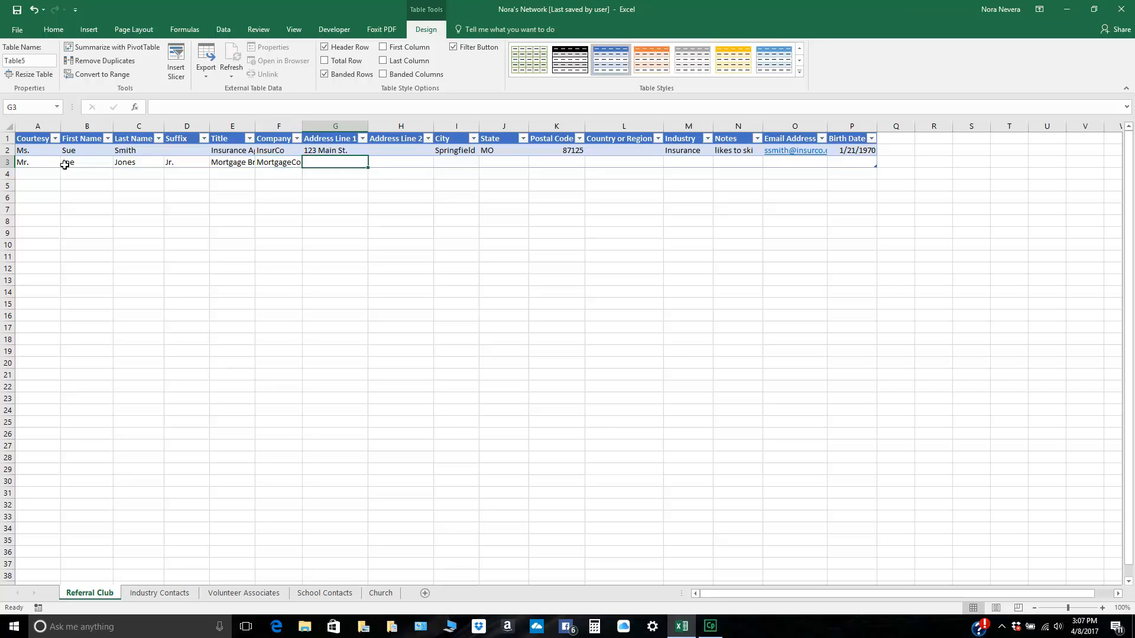
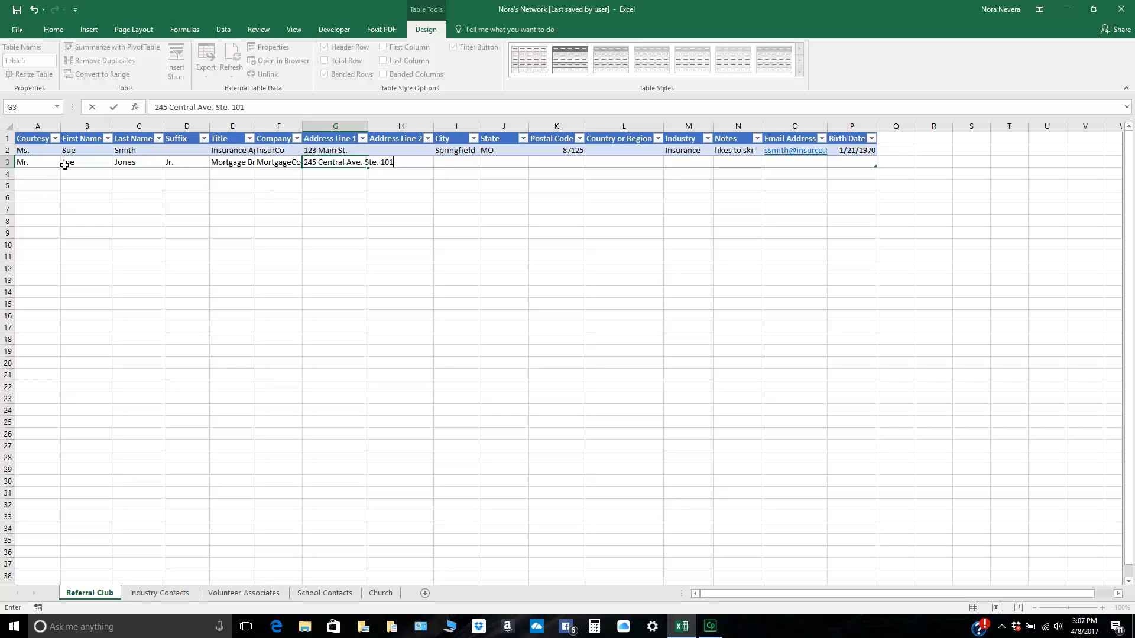
Step: Leave Address Line 2 blank and fill in the second contact's city, state and postal code
{"action": "key", "text": "Tab"}
{"action": "key", "text": "Tab"}
{"action": "type", "text": "Springfield"}
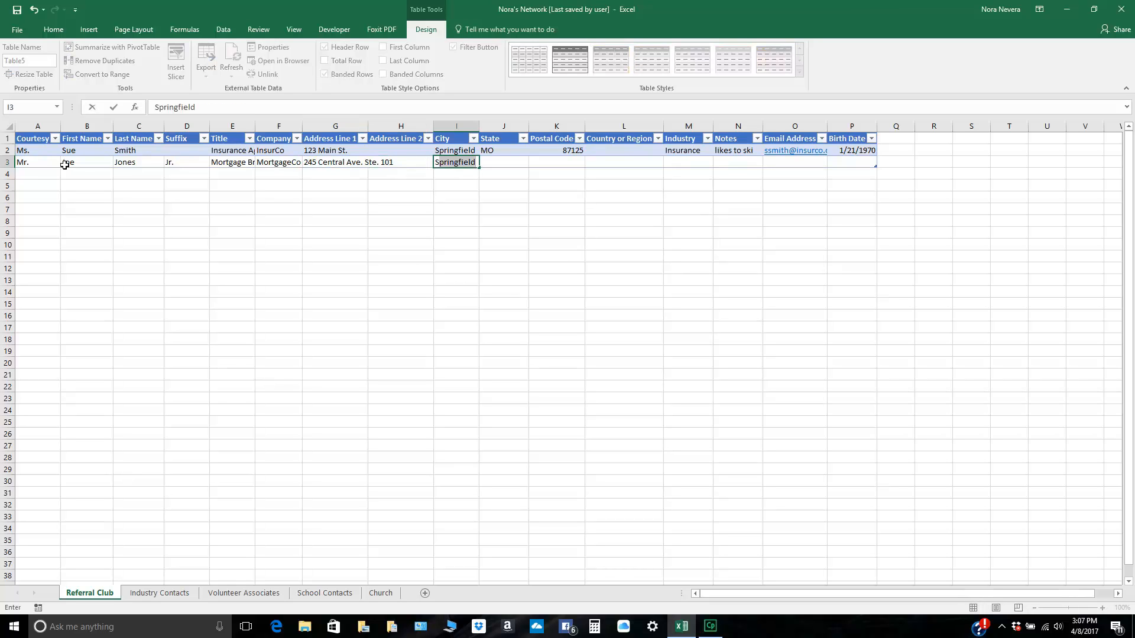
{"action": "key", "text": "Tab"}
{"action": "type", "text": "MO"}
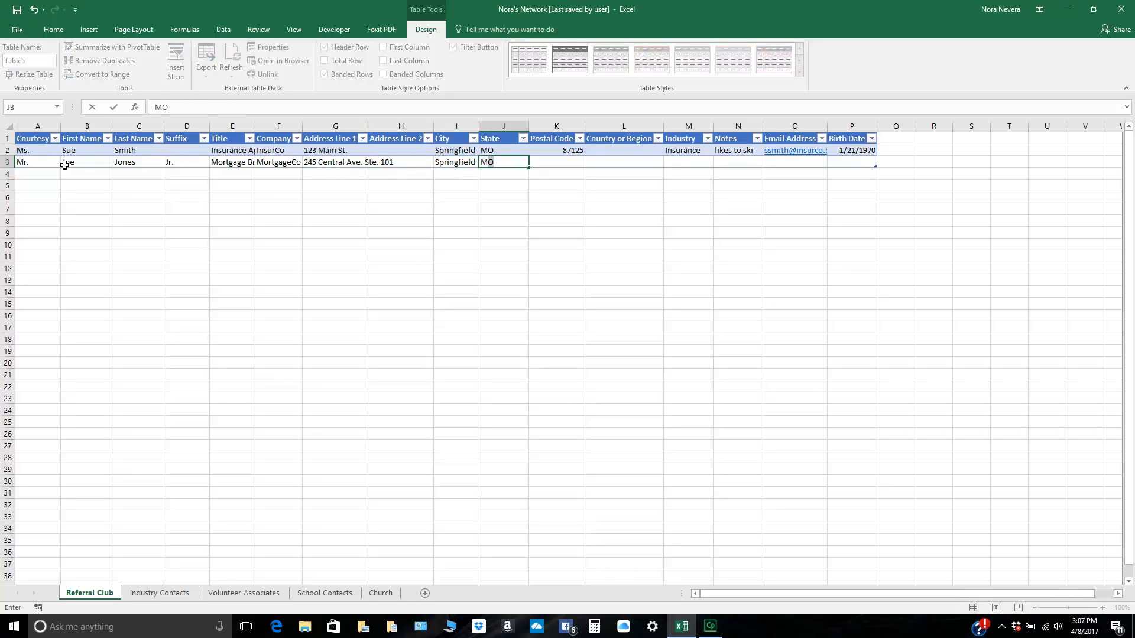
{"action": "key", "text": "Tab"}
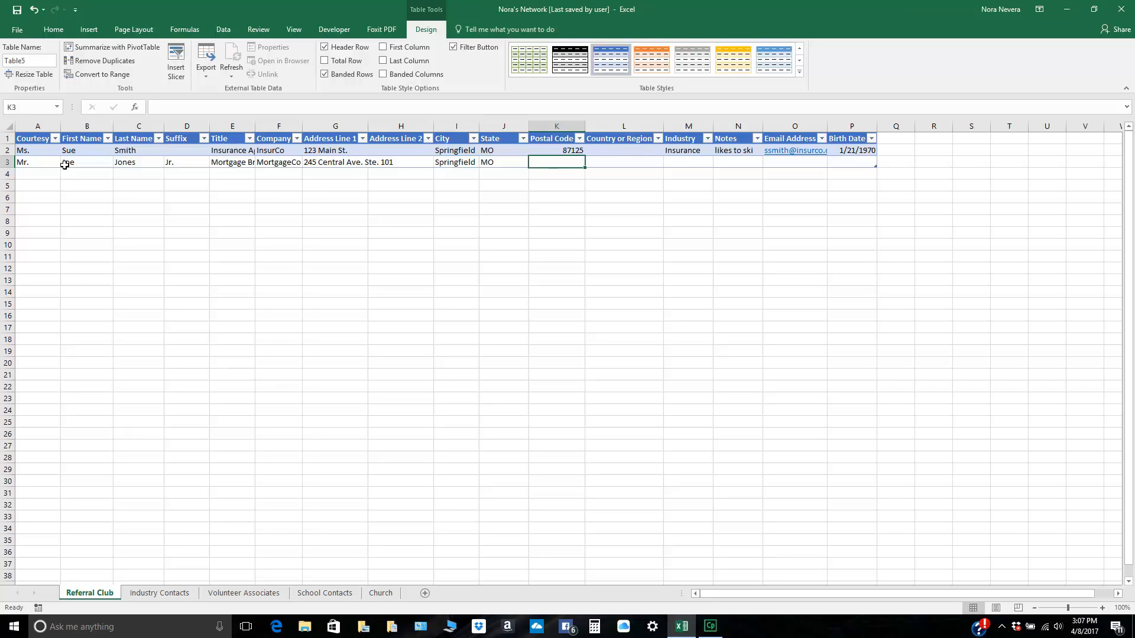
{"action": "type", "text": "87125"}
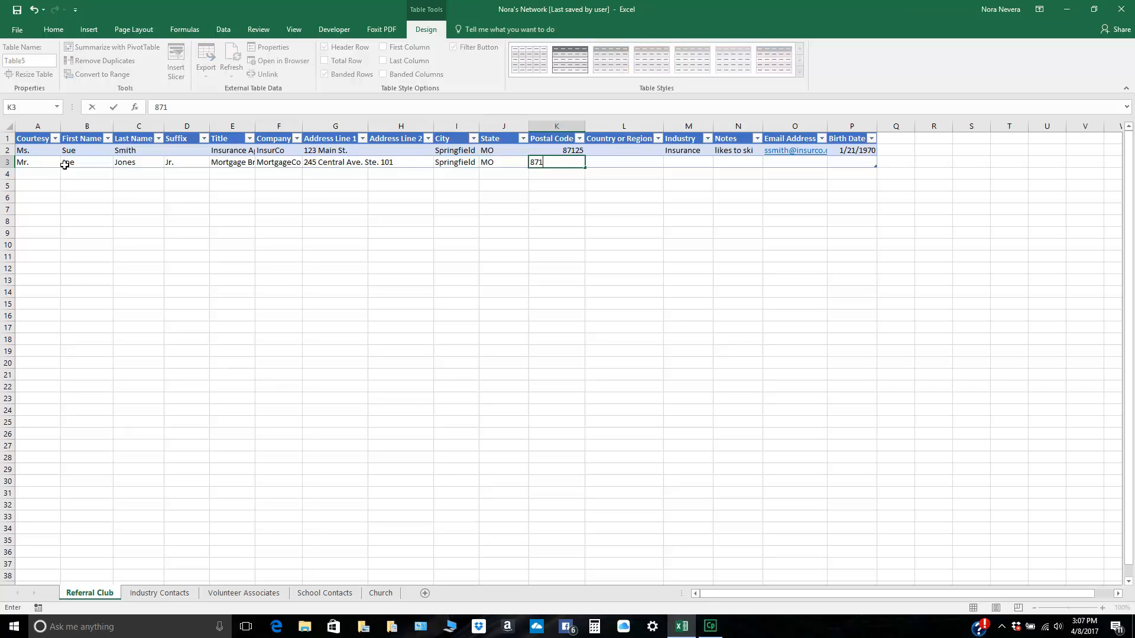
Step: Leave Country or Region blank and set the second contact's industry to Real Estate and notes to New baby
{"action": "key", "text": "Tab"}
{"action": "key", "text": "Tab"}
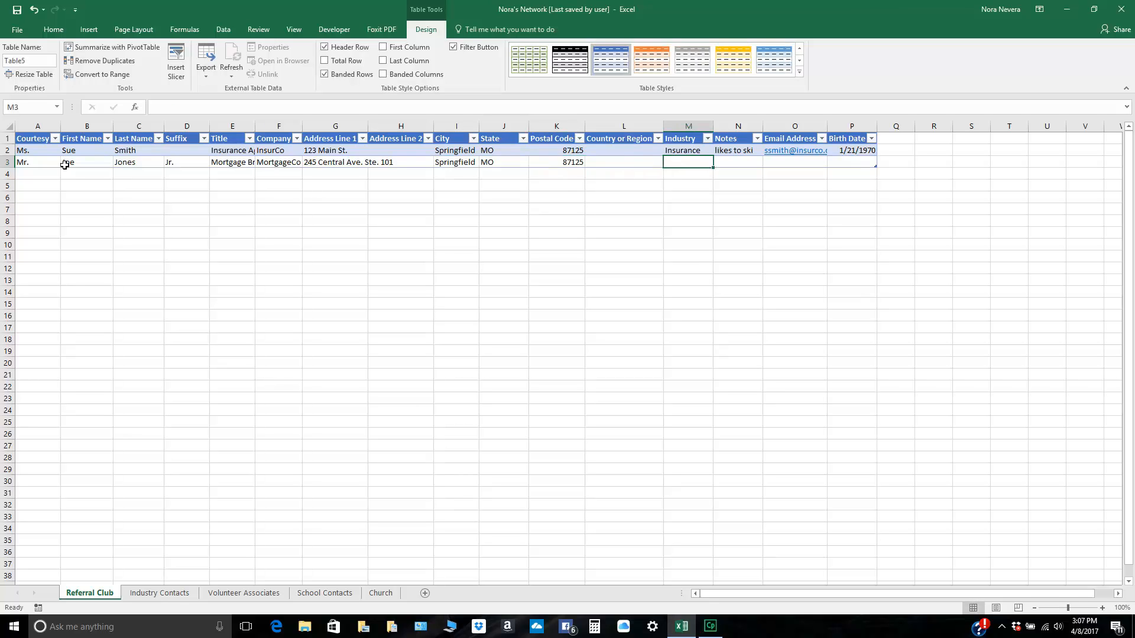
{"action": "type", "text": "Real Estate"}
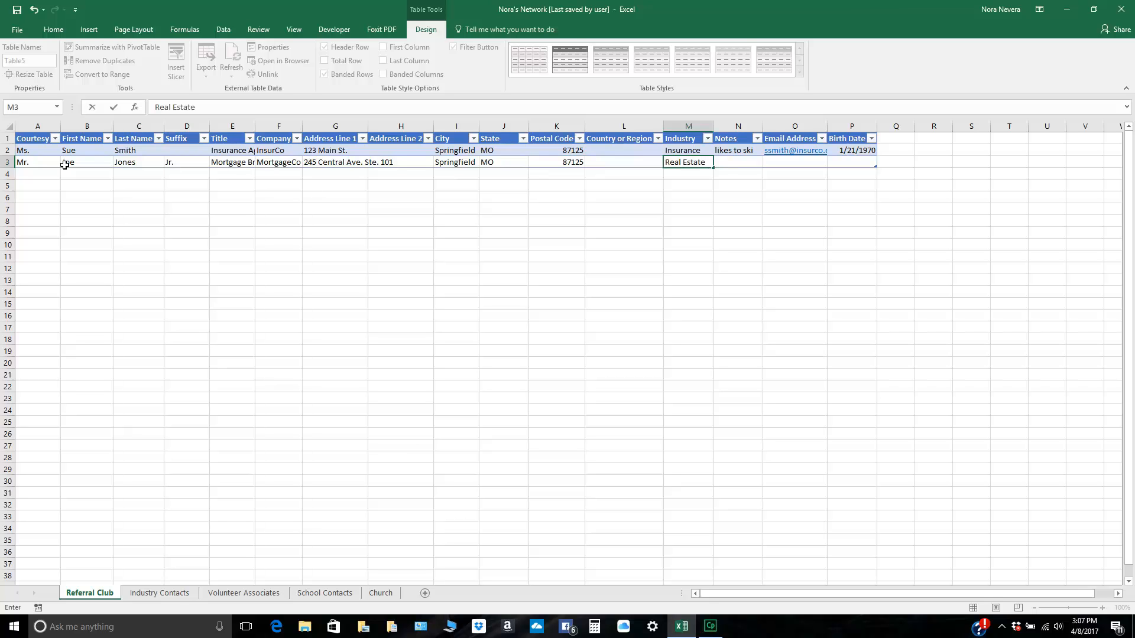
{"action": "key", "text": "Tab"}
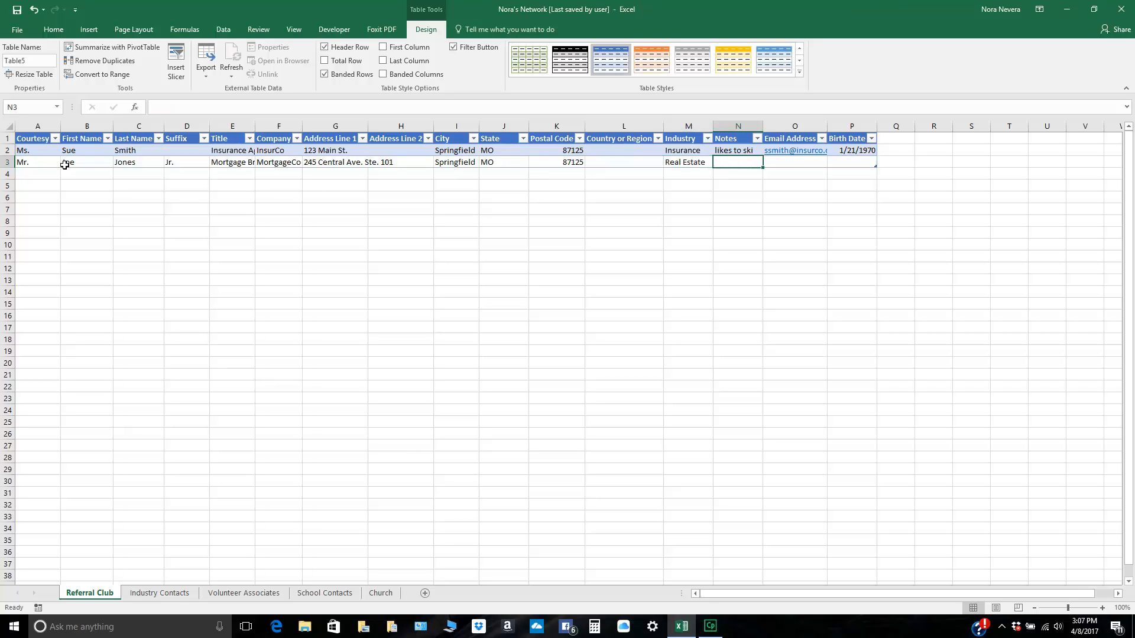
{"action": "type", "text": "New baby"}
{"action": "key", "text": "Tab"}
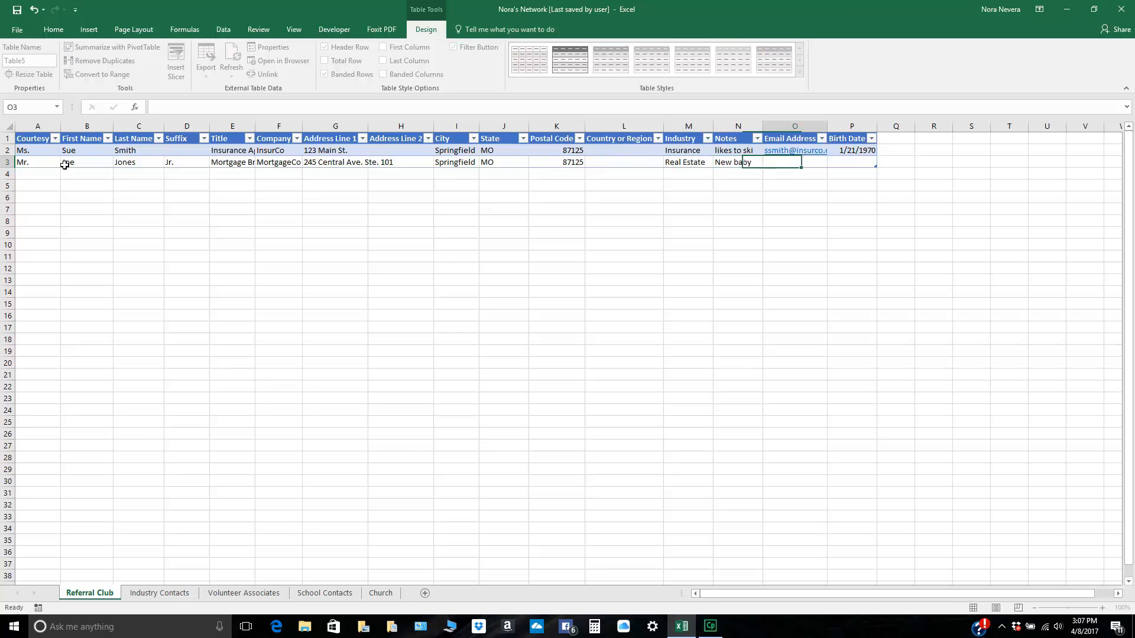
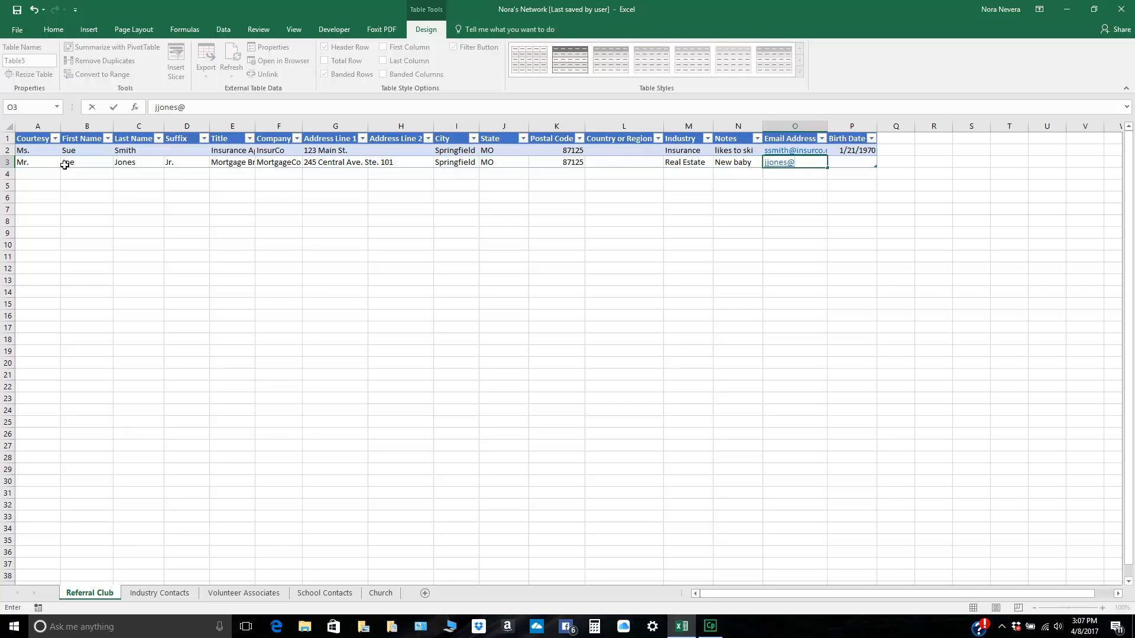
Step: Fill in the second contact's email address and birth date, ending on a new table row 4
{"action": "key", "text": "Tab"}
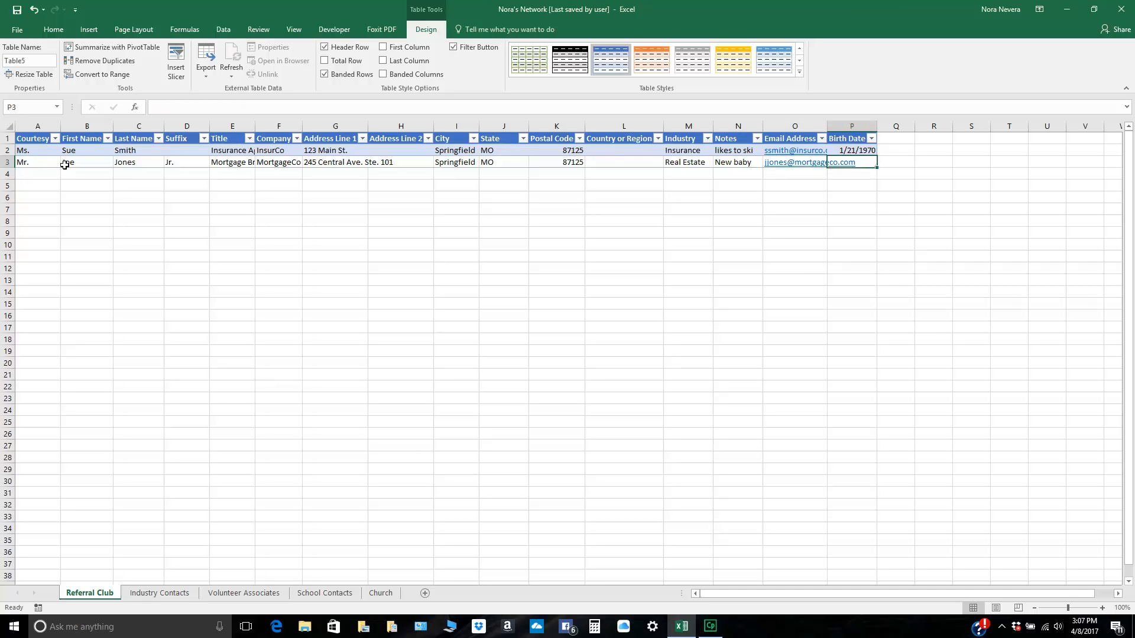
{"action": "type", "text": "3/5/"}
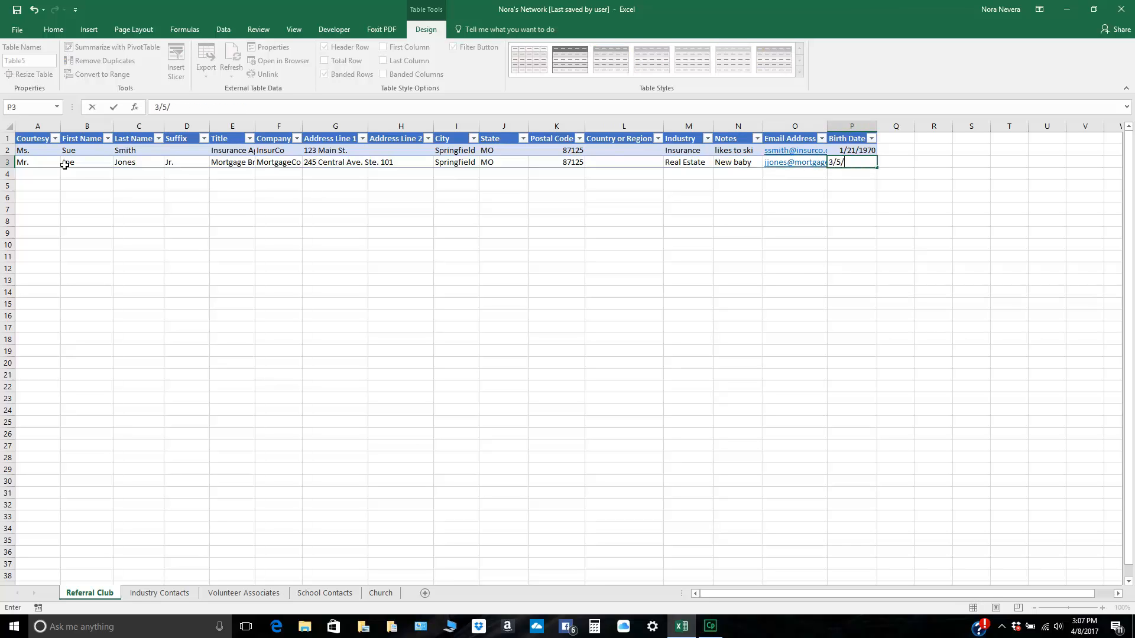
{"action": "type", "text": "1980"}
{"action": "key", "text": "Tab"}
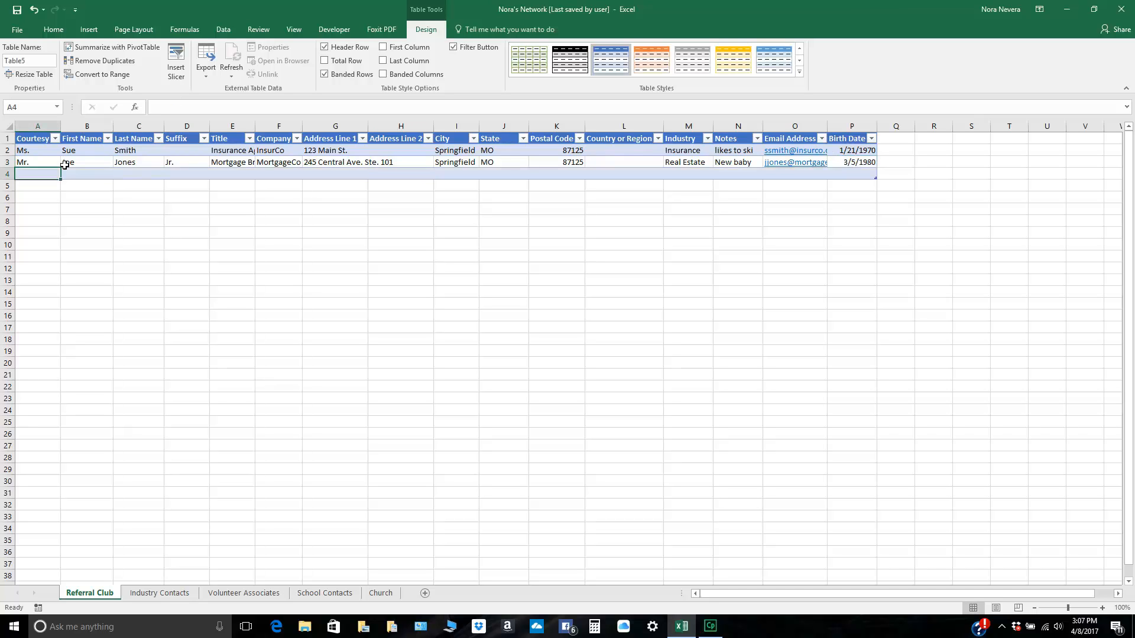
Step: Start a third contact in row 4 with courtesy title Mr., the contact's first and last names, and suffix Sr
{"action": "type", "text": "Mr."}
{"action": "key", "text": "Tab"}
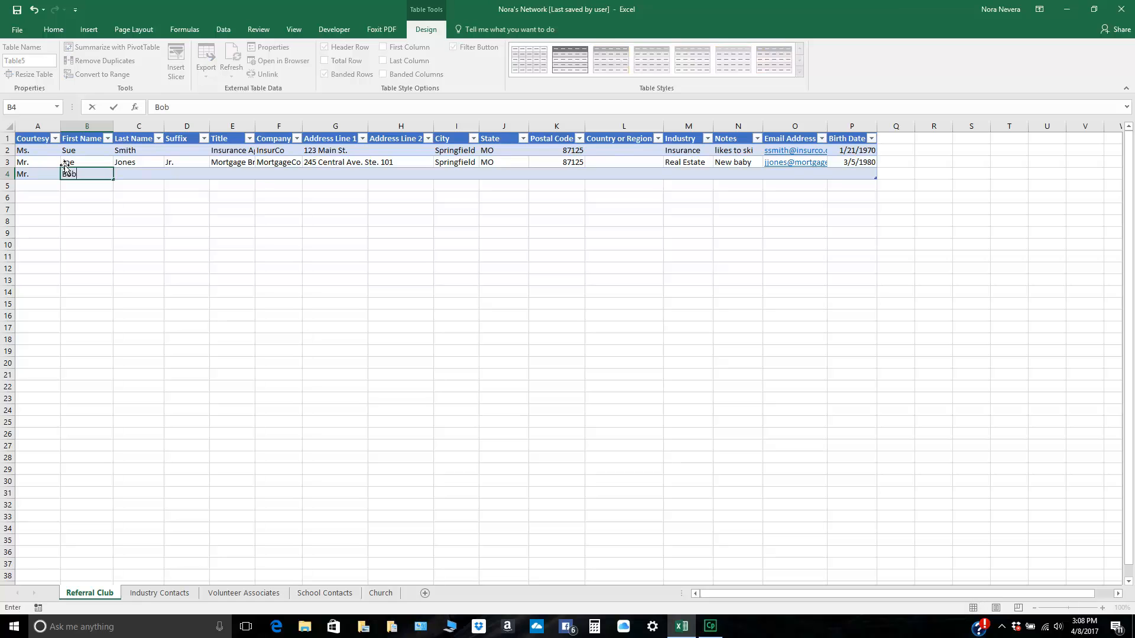
{"action": "key", "text": "Tab"}
{"action": "key", "text": "Tab"}
{"action": "type", "text": "Sr"}
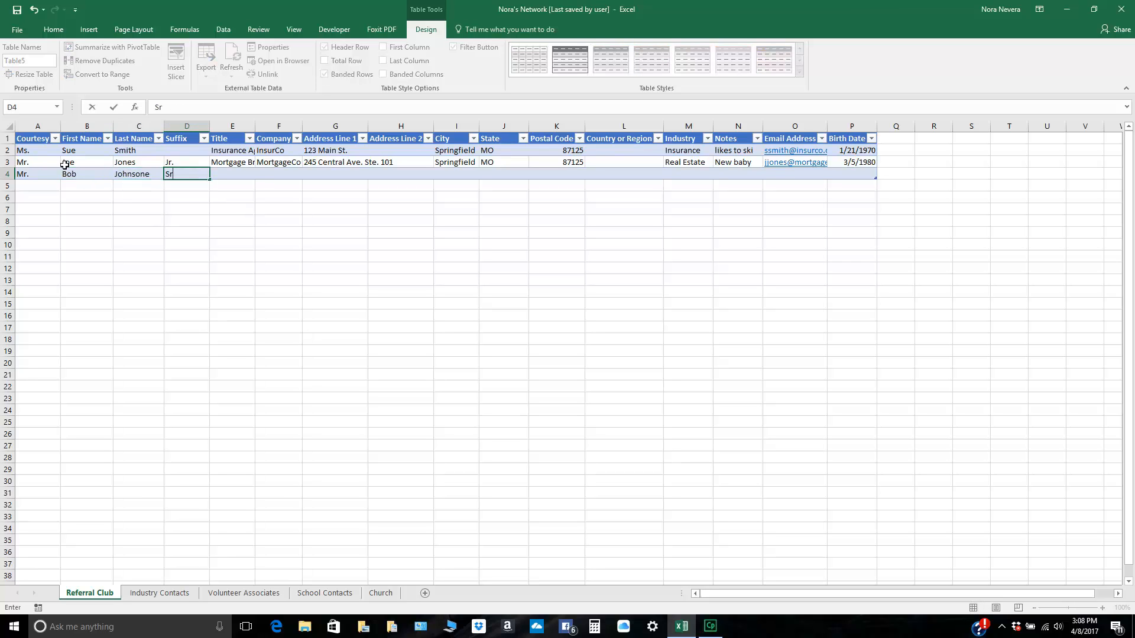
{"action": "type", "text": "."}
{"action": "key", "text": "Tab"}
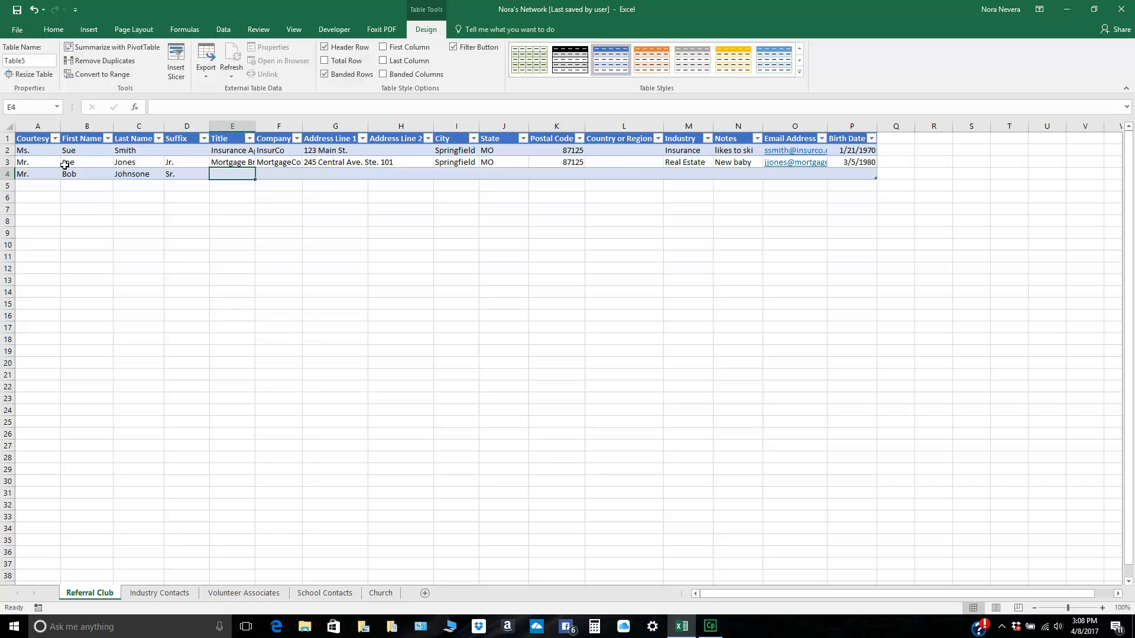
Step: Set the third contact's title to Finacial Analyst and company to FinanceCo
{"action": "type", "text": "W"}
{"action": "key", "text": "BackSpace"}
{"action": "type", "text": "Finacial Anay"}
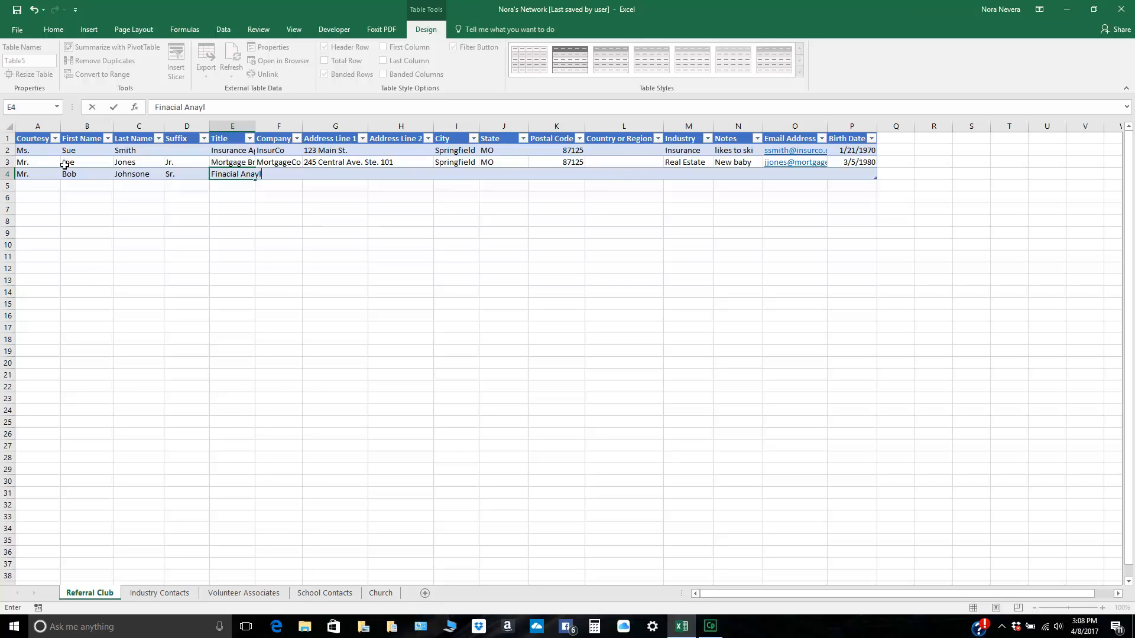
{"action": "type", "text": "l"}
{"action": "key", "text": "BackSpace"}
{"action": "key", "text": "BackSpace"}
{"action": "type", "text": "lyst"}
{"action": "key", "text": "ctrl+Return"}
{"action": "key", "text": "Tab"}
{"action": "type", "text": "FinanceCo"}
{"action": "key", "text": "Tab"}
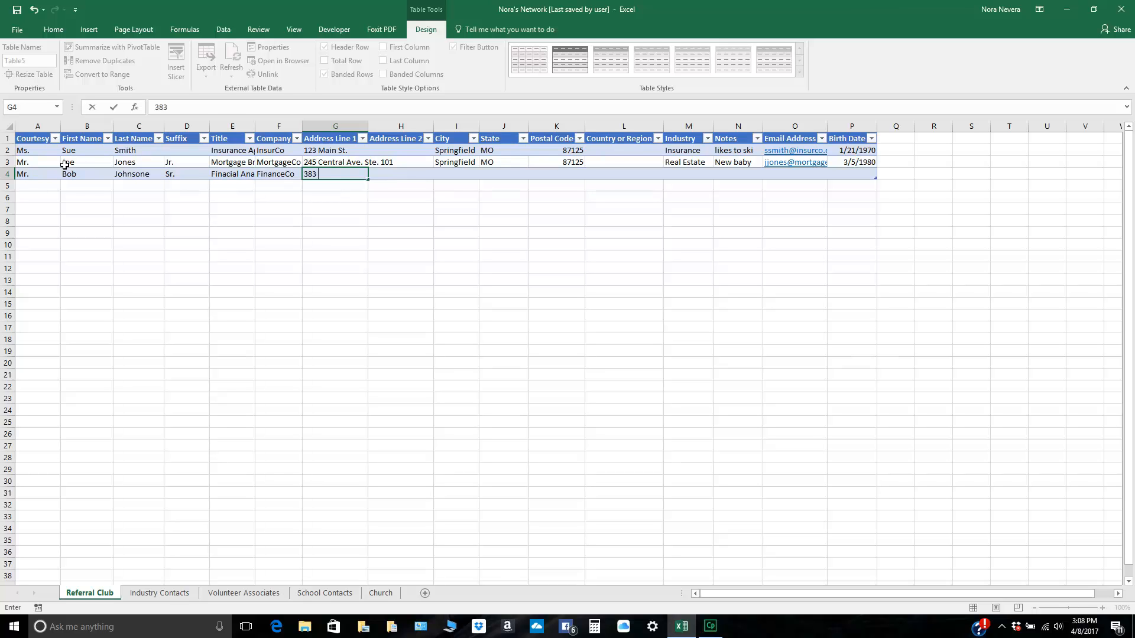
Step: Enter the third contact's street address with suite number in Address Line 1 and leave Address Line 2 blank
{"action": "key", "text": "Tab"}
{"action": "key", "text": "Tab"}
Step: Fill in the third contact's city and state
{"action": "type", "text": "Springfield"}
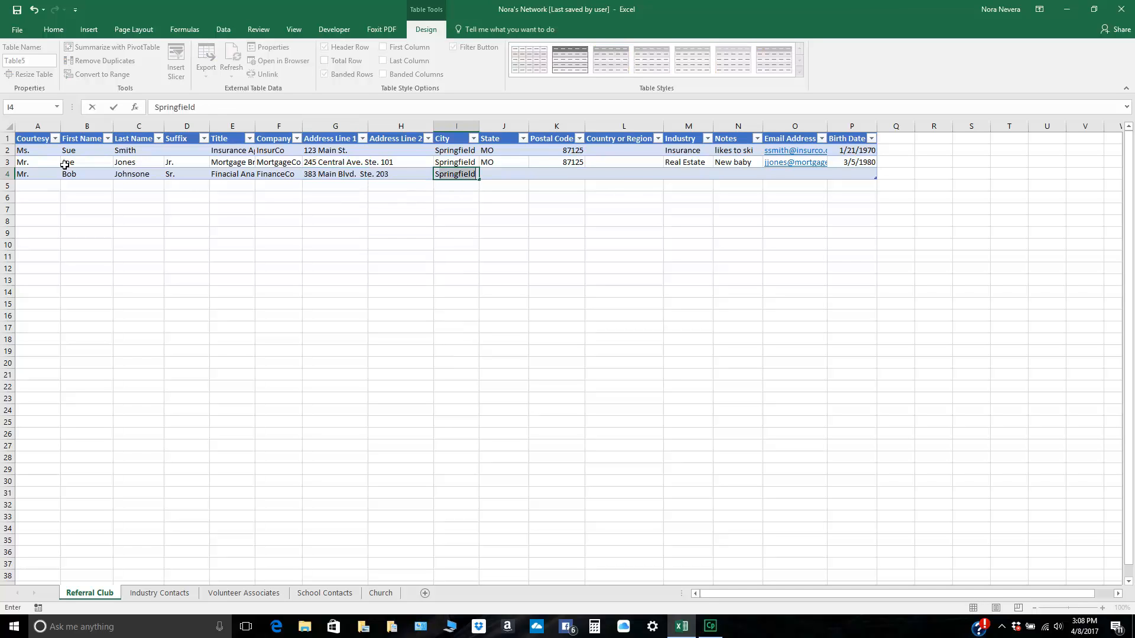
{"action": "key", "text": "Tab"}
{"action": "type", "text": "MO"}
{"action": "key", "text": "Tab"}
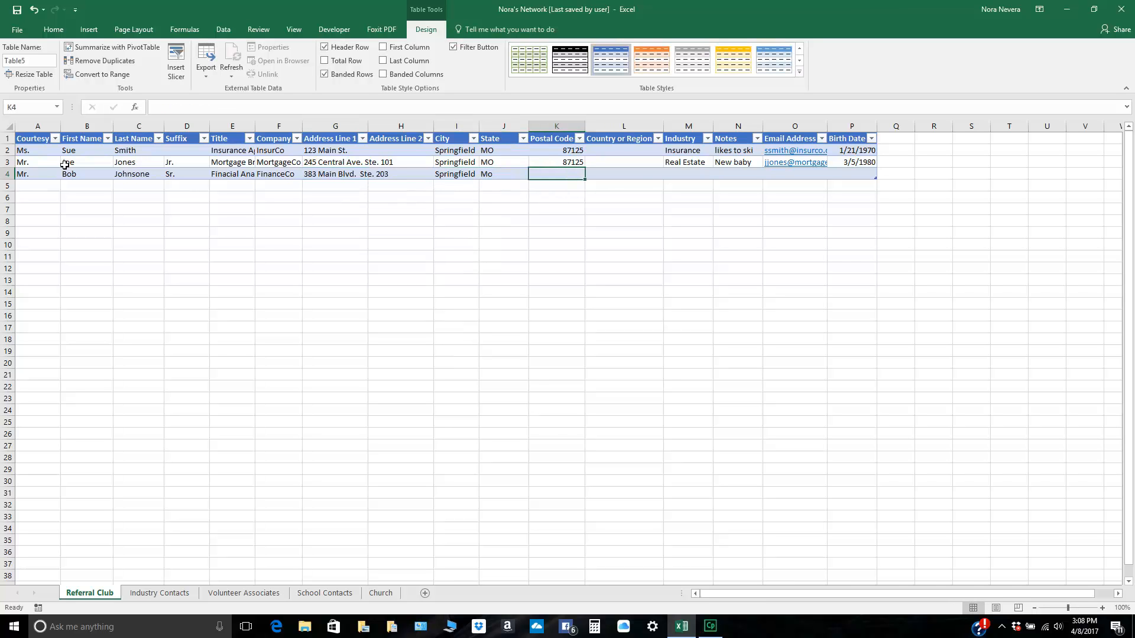
Step: Correct the third contact's state to MO in capitals and enter the postal code
{"action": "left_click", "coordinate": [65, 165]}
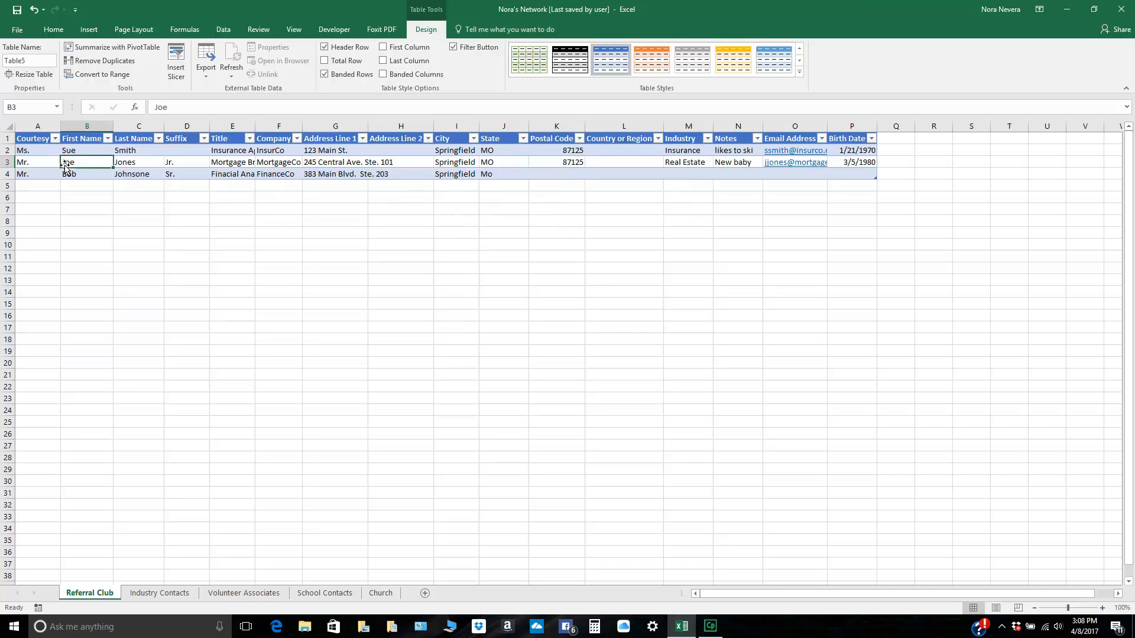
{"action": "key", "text": "Left"}
{"action": "key", "text": "Down"}
{"action": "key", "text": "Right"}
{"action": "key", "text": "Right"}
{"action": "key", "text": "Right"}
{"action": "key", "text": "Right"}
{"action": "key", "text": "Right"}
{"action": "key", "text": "Right"}
{"action": "key", "text": "Right"}
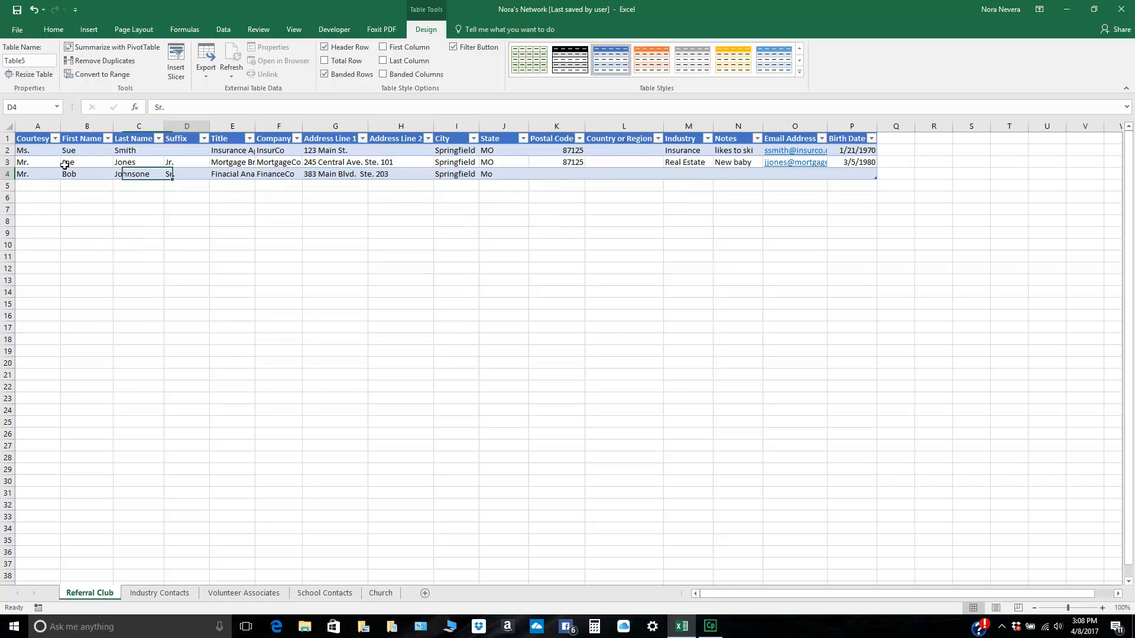
{"action": "key", "text": "Right"}
{"action": "key", "text": "Right"}
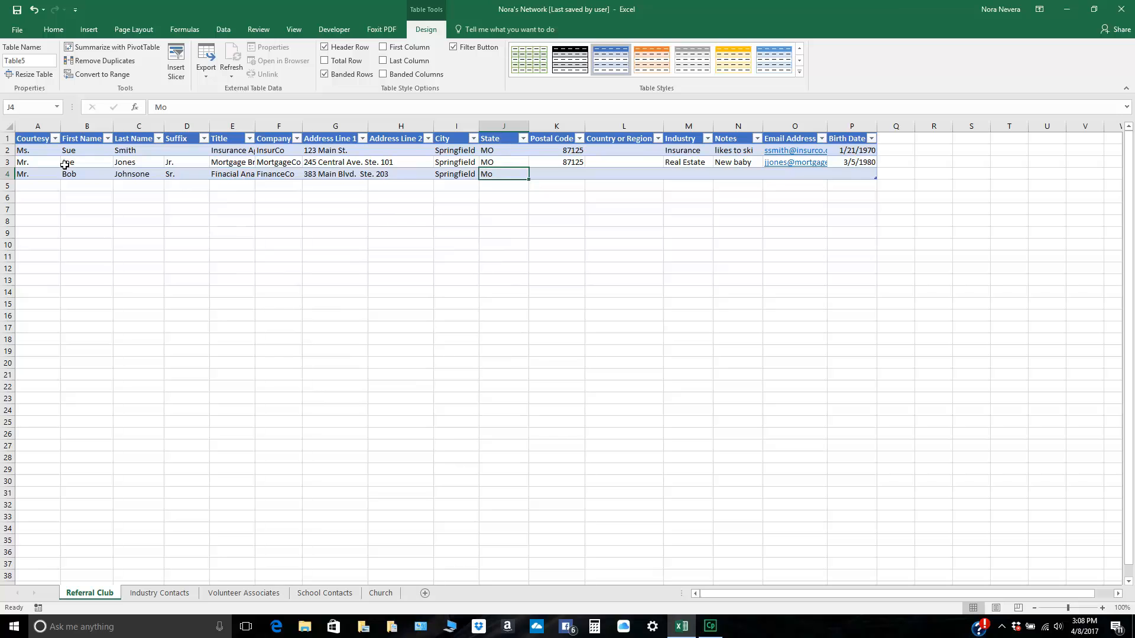
{"action": "key", "text": "BackSpace"}
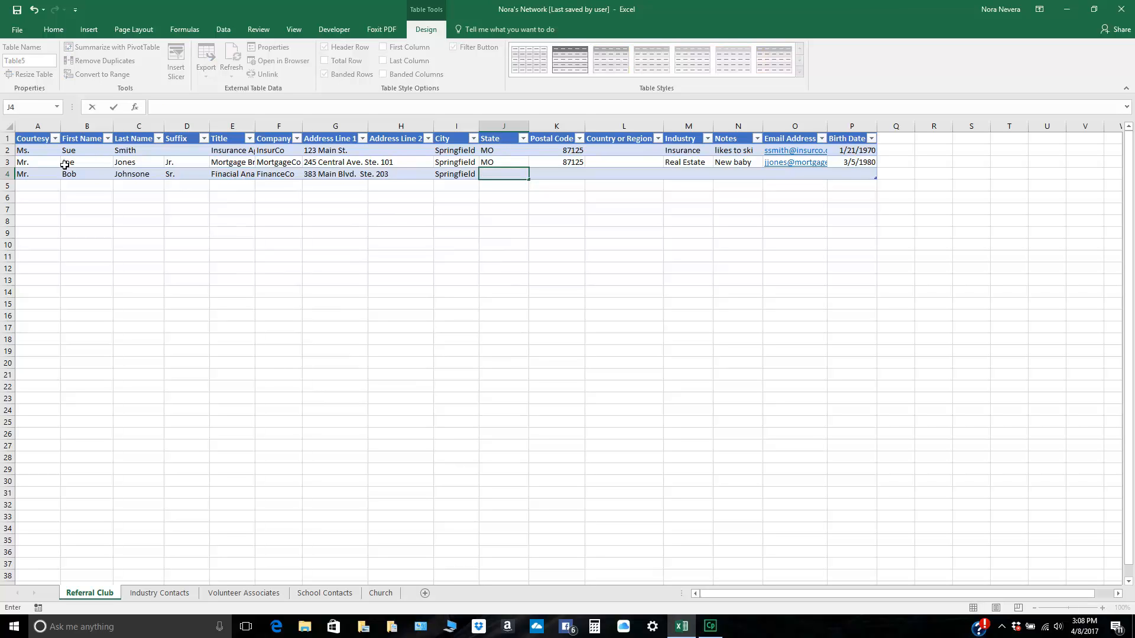
{"action": "type", "text": "Mo"}
{"action": "key", "text": "BackSpace"}
{"action": "type", "text": "O"}
{"action": "key", "text": "Tab"}
{"action": "type", "text": "87125"}
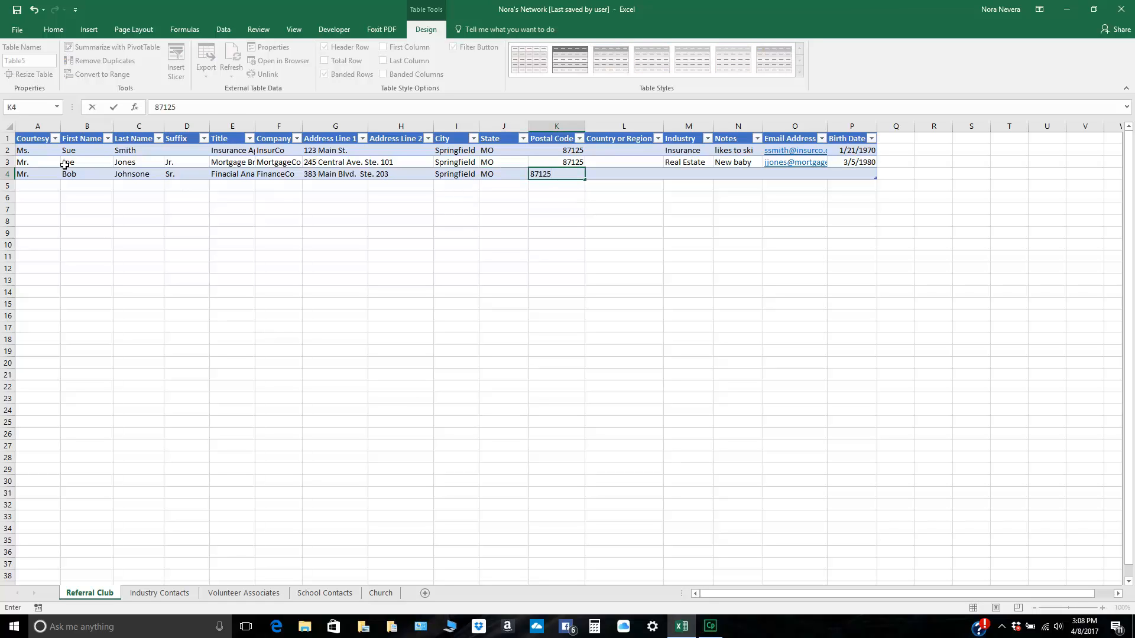
{"action": "key", "text": "Tab"}
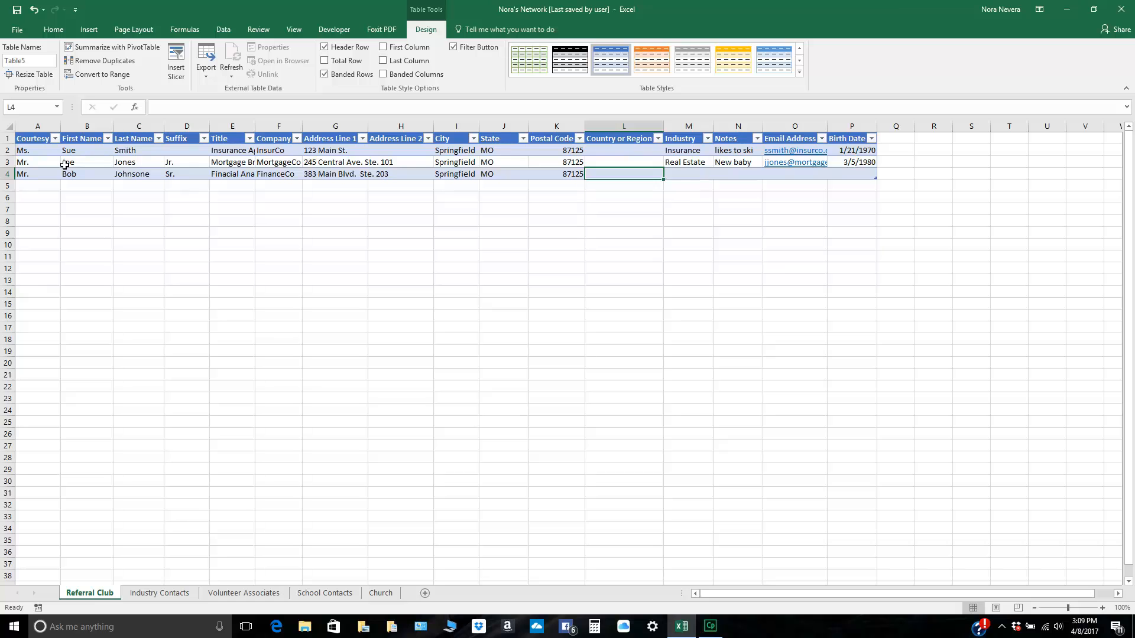
Step: Skip the third contact's country and set the industry to Finance and notes to New Job
{"action": "key", "text": "Tab"}
{"action": "type", "text": "Finance"}
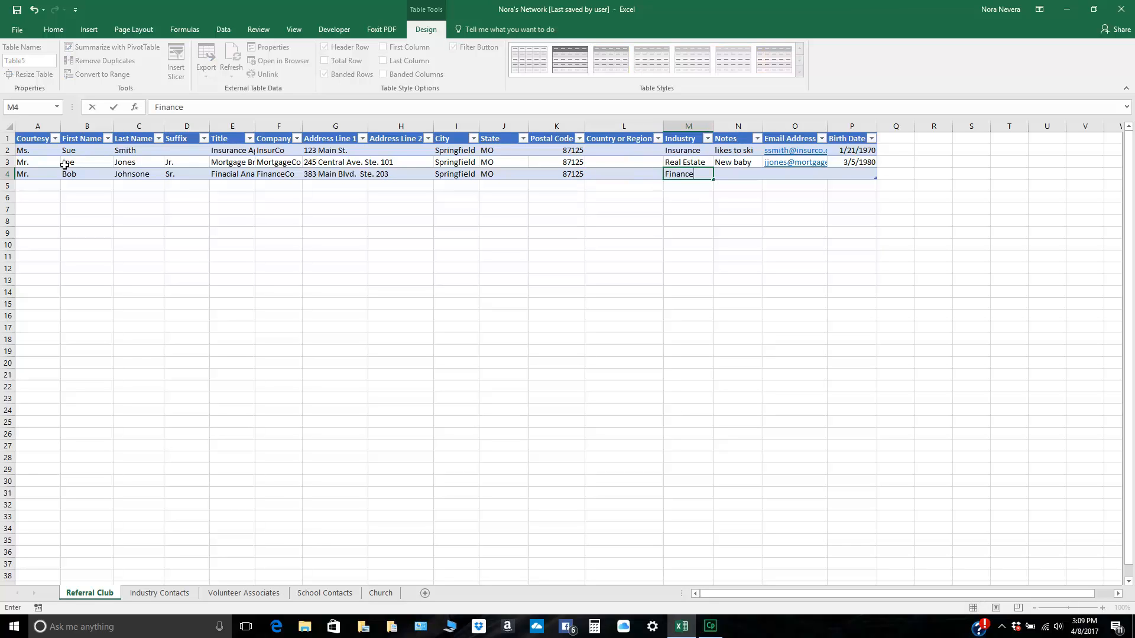
{"action": "key", "text": "Tab"}
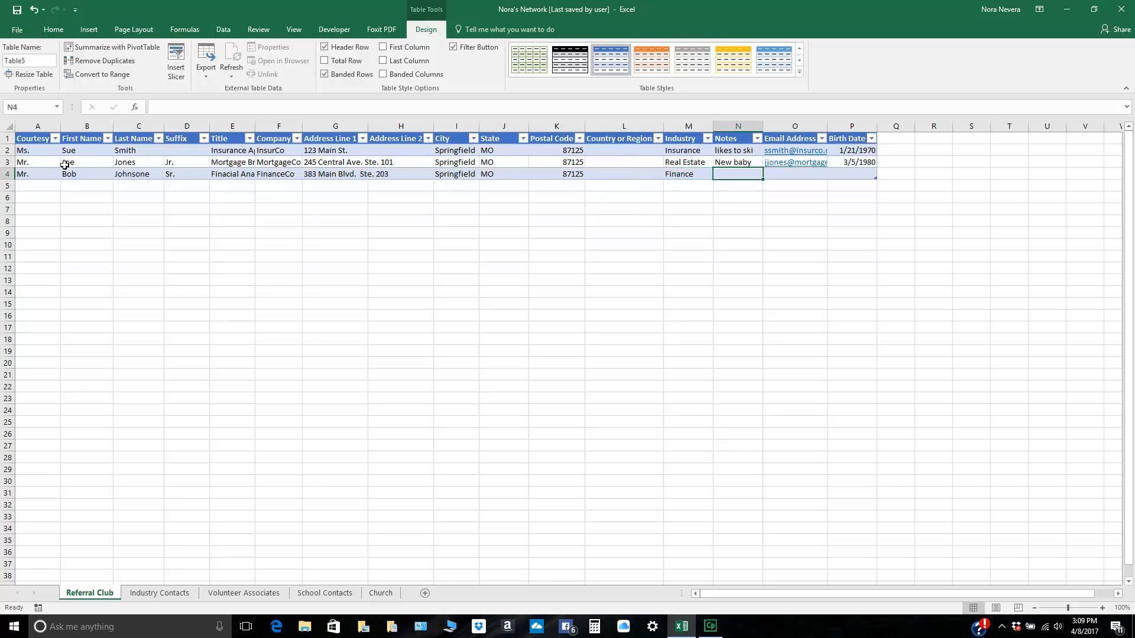
{"action": "type", "text": "New Job"}
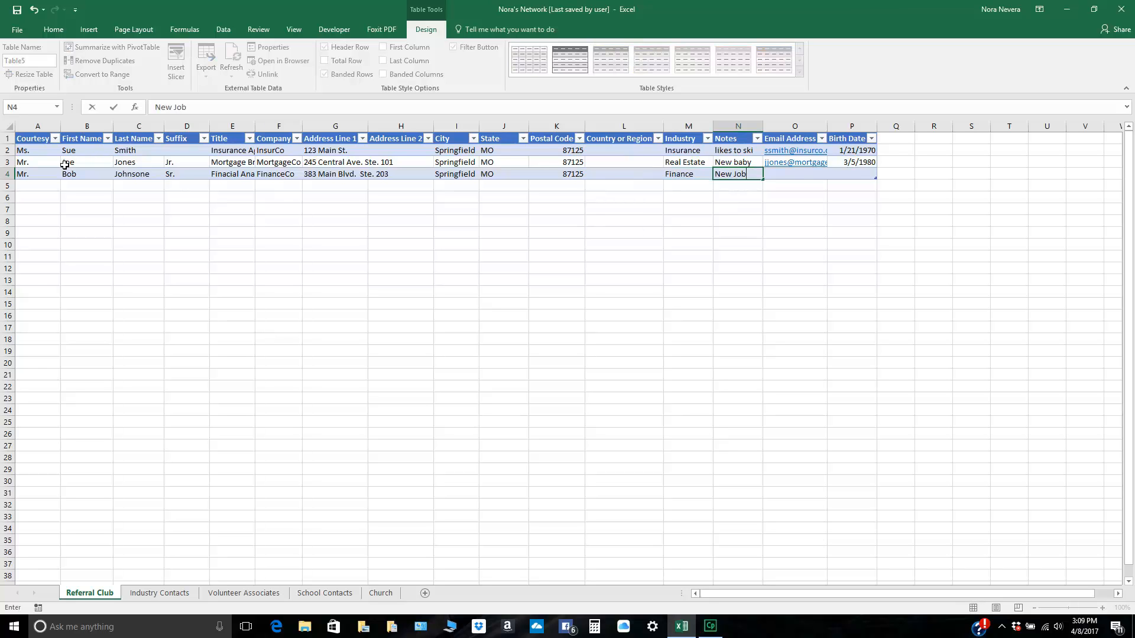
{"action": "key", "text": "Tab"}
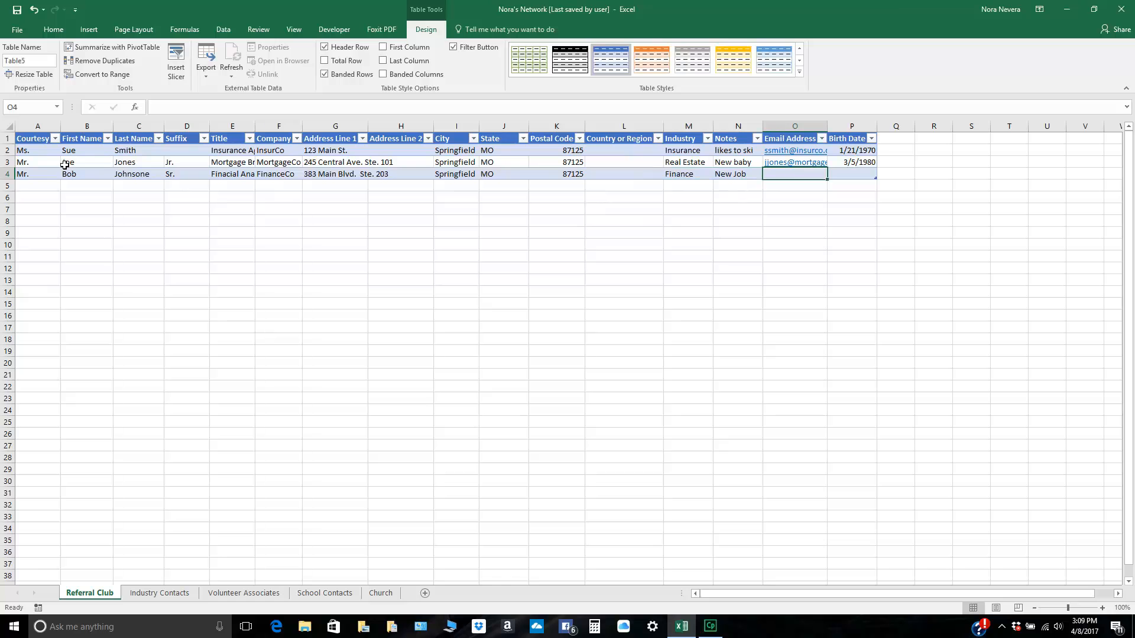
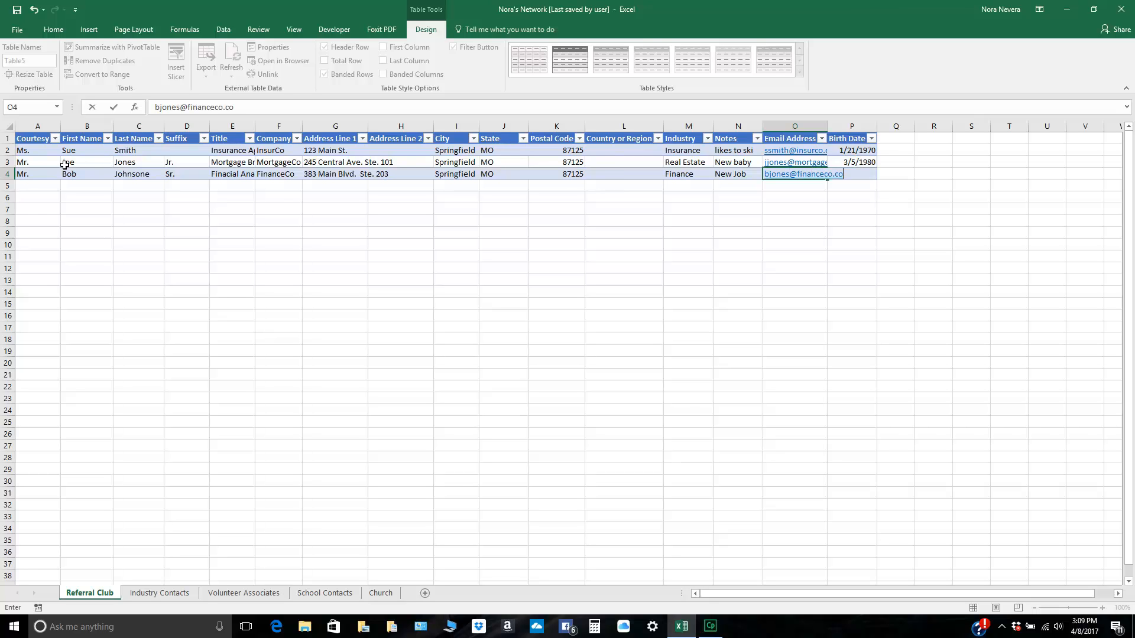
Step: Fill in the third contact's email address and birth date, ending on a new table row 5
{"action": "key", "text": "Tab"}
{"action": "type", "text": "/"}
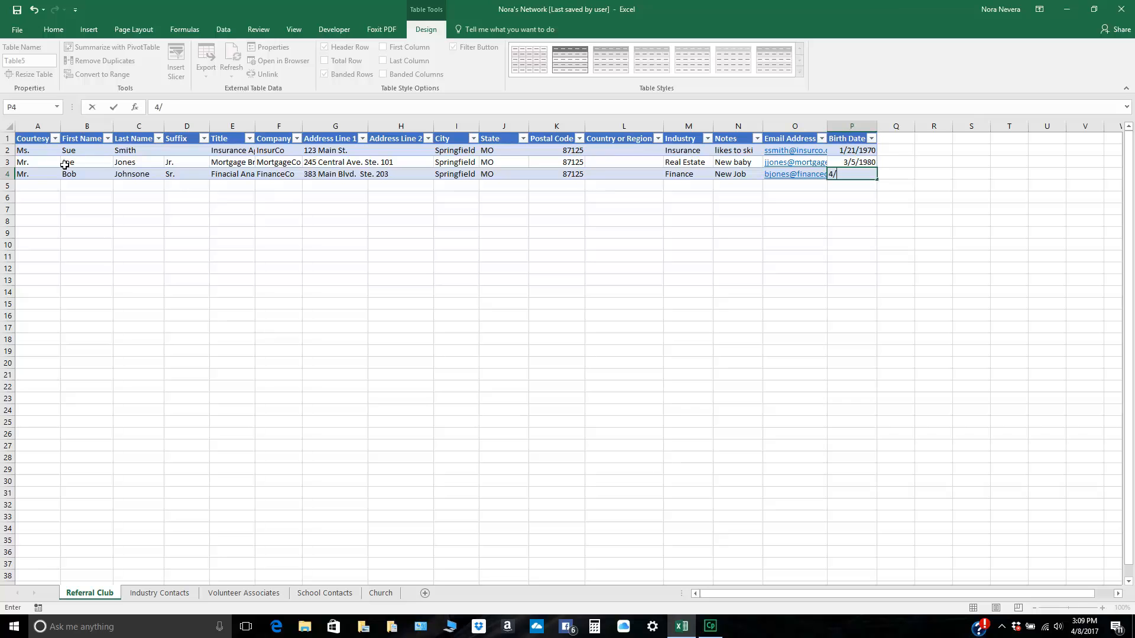
{"action": "type", "text": "7/1968"}
{"action": "key", "text": "Tab"}
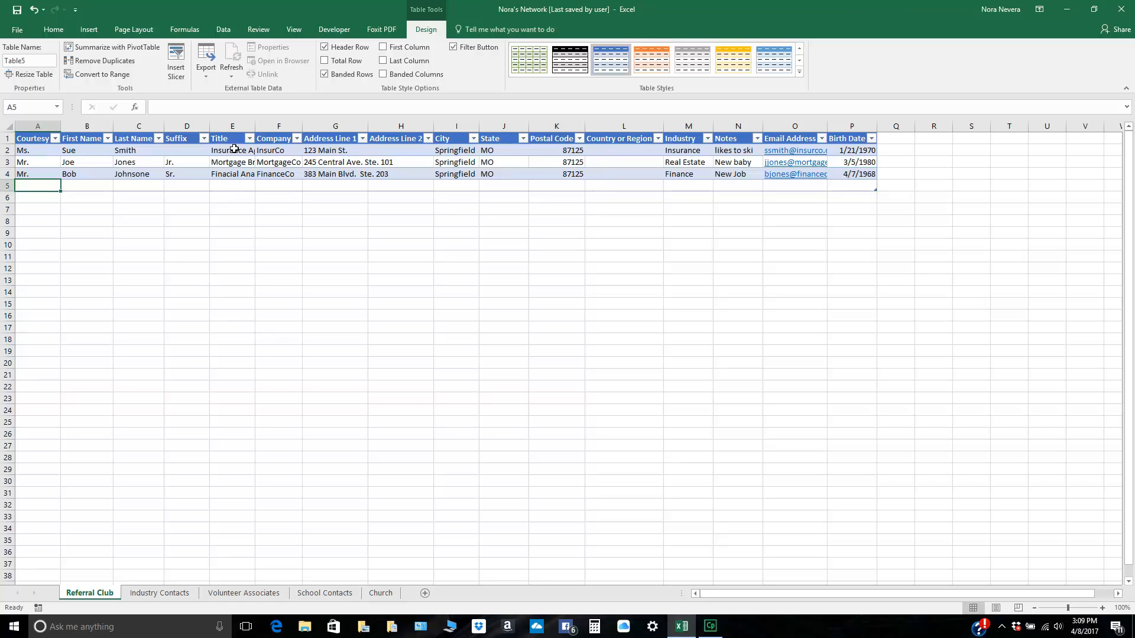
Step: Widen the Title, Company and Address Line 1 columns to fit their contents and narrow the Suffix and Country or Region columns
{"action": "left_click_drag", "start_coordinate": [255, 126], "coordinate": [422, 127]}
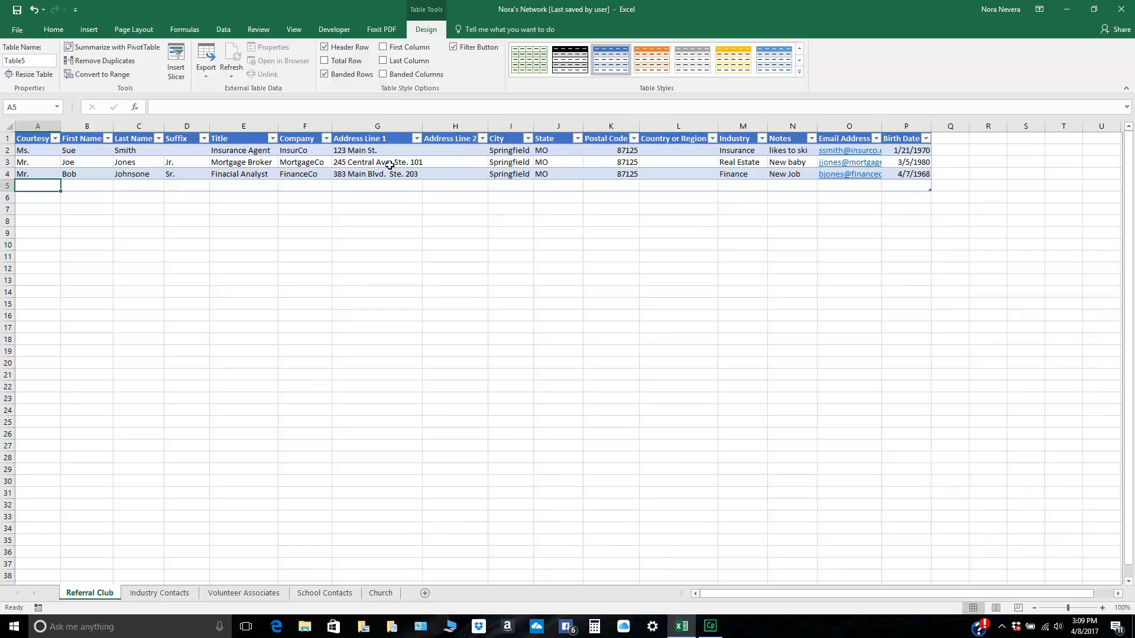
{"action": "left_click_drag", "start_coordinate": [209, 128], "coordinate": [189, 128]}
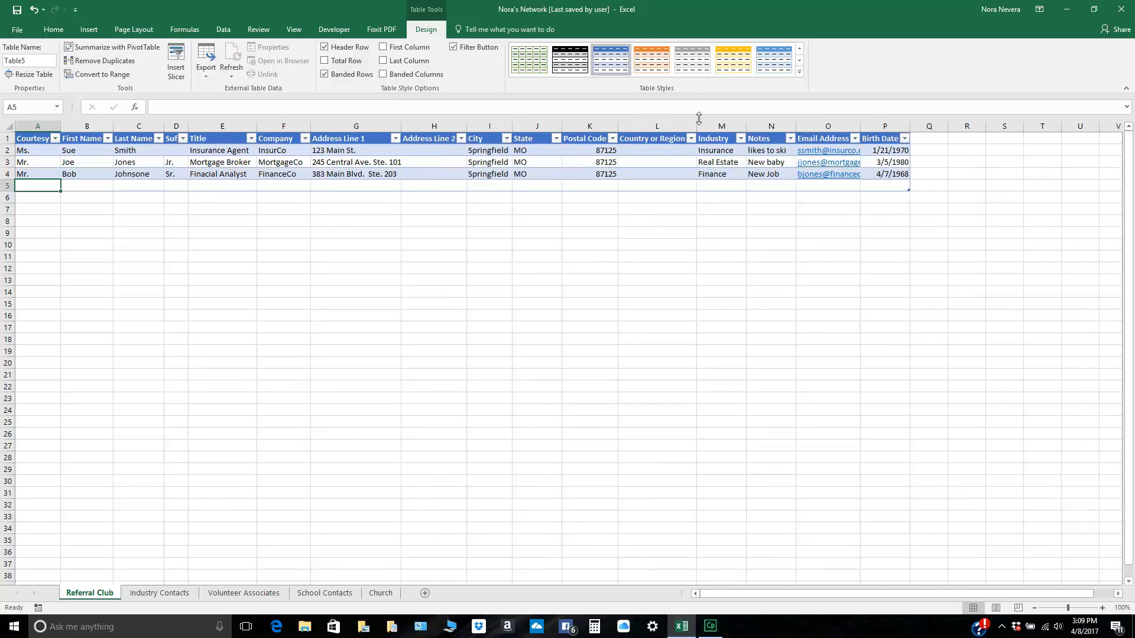
{"action": "left_click_drag", "start_coordinate": [696, 128], "coordinate": [660, 134]}
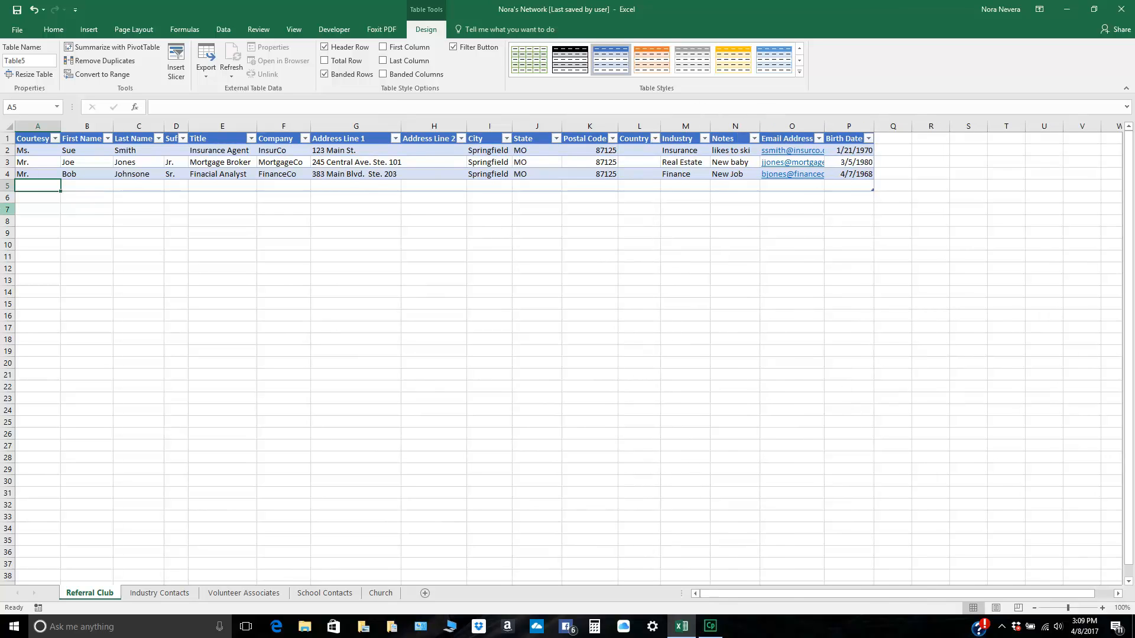
Step: Review the contact entries by moving cell by cell through the table from row 2 to the blank row 5
{"action": "left_click", "coordinate": [42, 152]}
{"action": "key", "text": "Tab"}
{"action": "key", "text": "Tab"}
{"action": "key", "text": "Tab"}
{"action": "key", "text": "Tab"}
{"action": "key", "text": "Tab"}
{"action": "key", "text": "Tab"}
{"action": "key", "text": "Tab"}
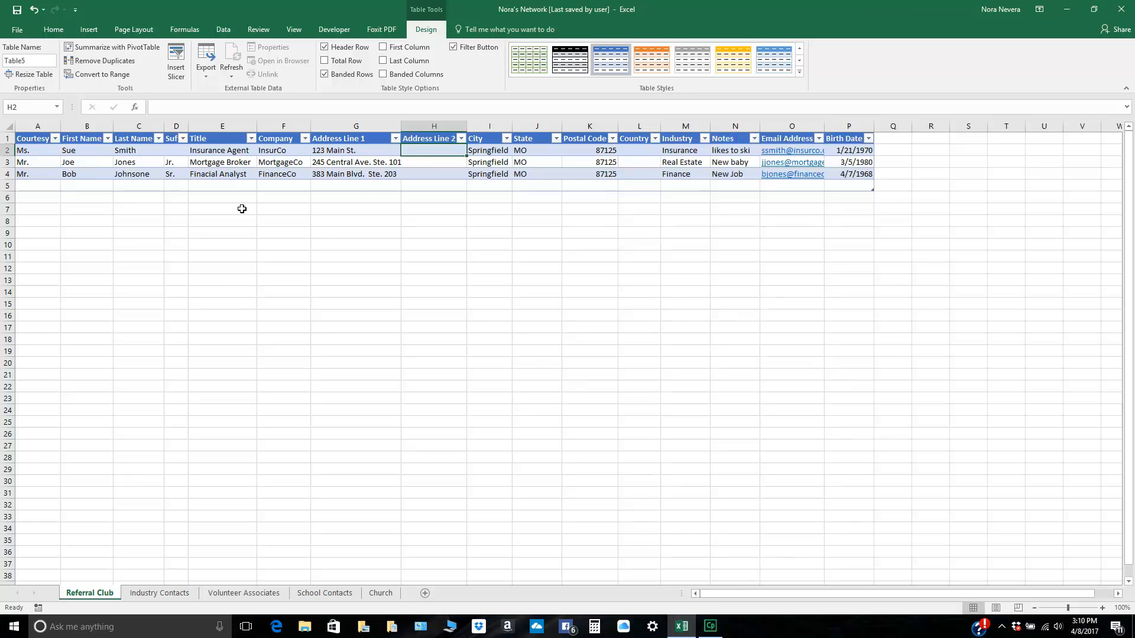
{"action": "key", "text": "Down"}
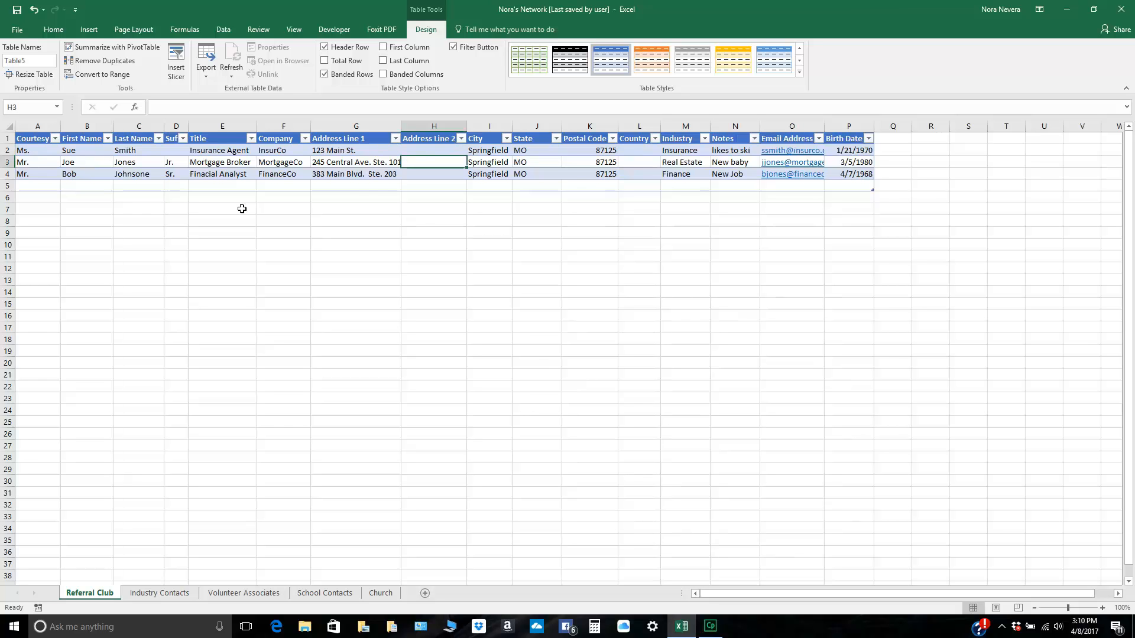
{"action": "key", "text": "Down"}
{"action": "key", "text": "Tab"}
{"action": "key", "text": "Tab"}
{"action": "key", "text": "Tab"}
{"action": "key", "text": "Tab"}
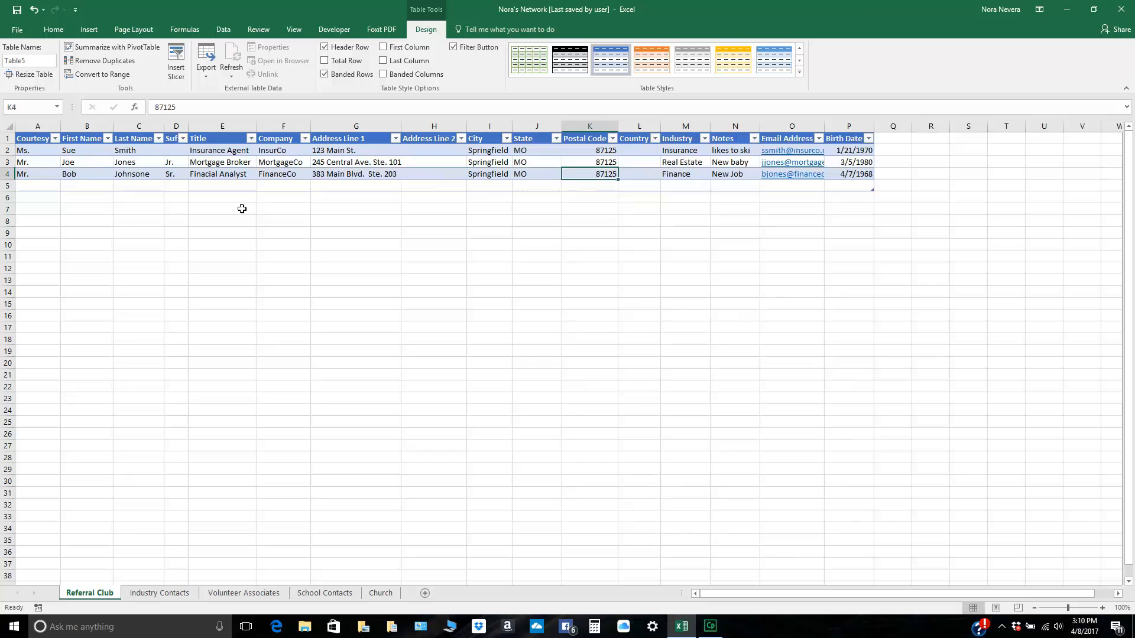
{"action": "key", "text": "Tab"}
{"action": "key", "text": "Tab"}
{"action": "key", "text": "Tab"}
{"action": "key", "text": "Tab"}
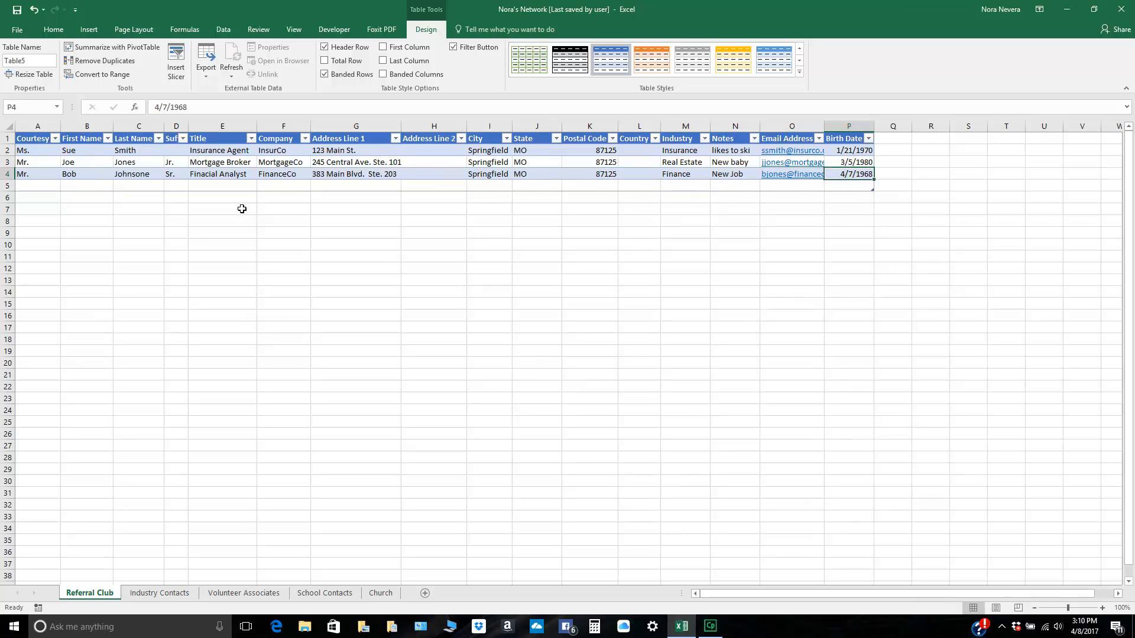
{"action": "key", "text": "Tab"}
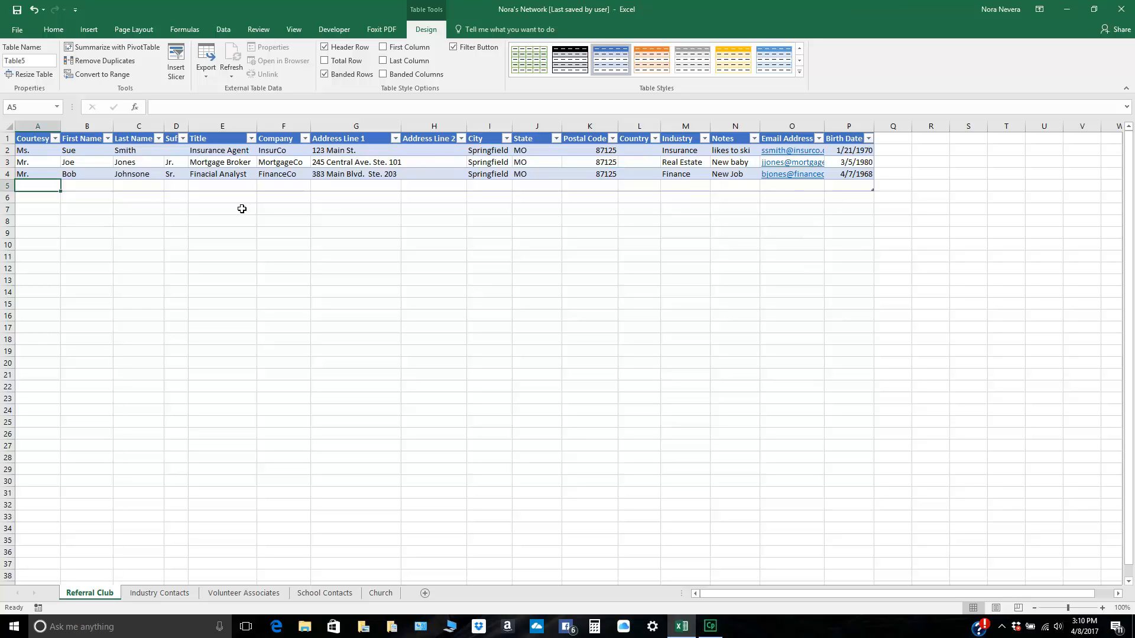
Step: Move across the blank row 5 to append an empty row 6 to the table, and save the workbook
{"action": "key", "text": "Right"}
{"action": "key", "text": "Right"}
{"action": "key", "text": "Right"}
{"action": "key", "text": "Right"}
{"action": "key", "text": "Right"}
{"action": "key", "text": "Right"}
{"action": "key", "text": "Right"}
{"action": "key", "text": "Right"}
{"action": "key", "text": "Right"}
{"action": "key", "text": "Right"}
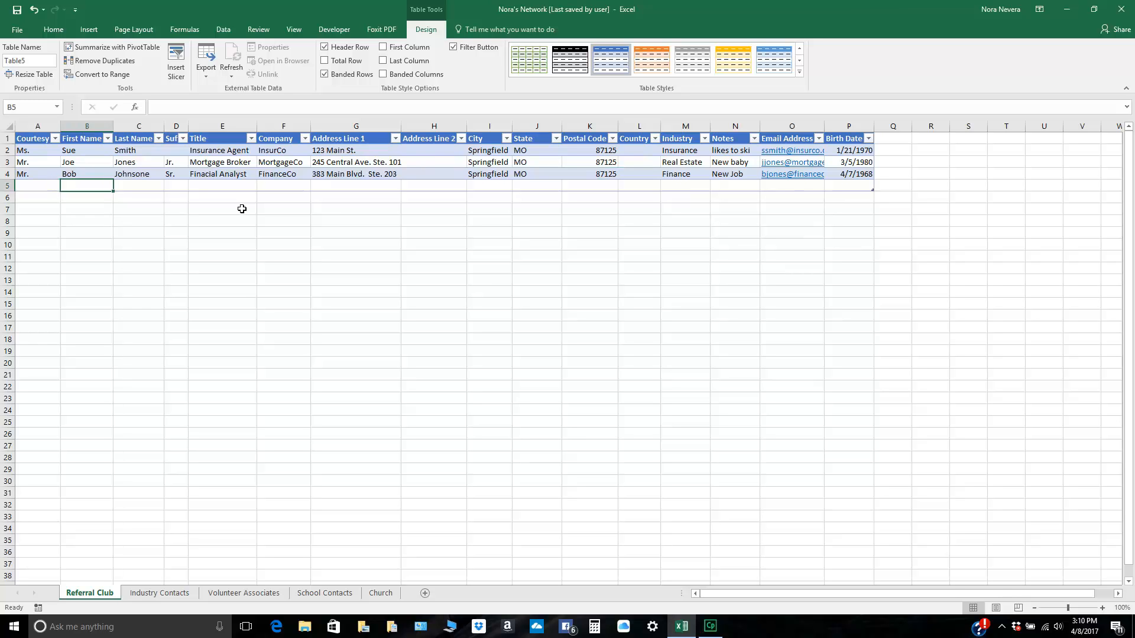
{"action": "key", "text": "Tab"}
{"action": "key", "text": "Tab"}
{"action": "key", "text": "Tab"}
{"action": "key", "text": "Tab"}
{"action": "key", "text": "Tab"}
{"action": "key", "text": "Tab"}
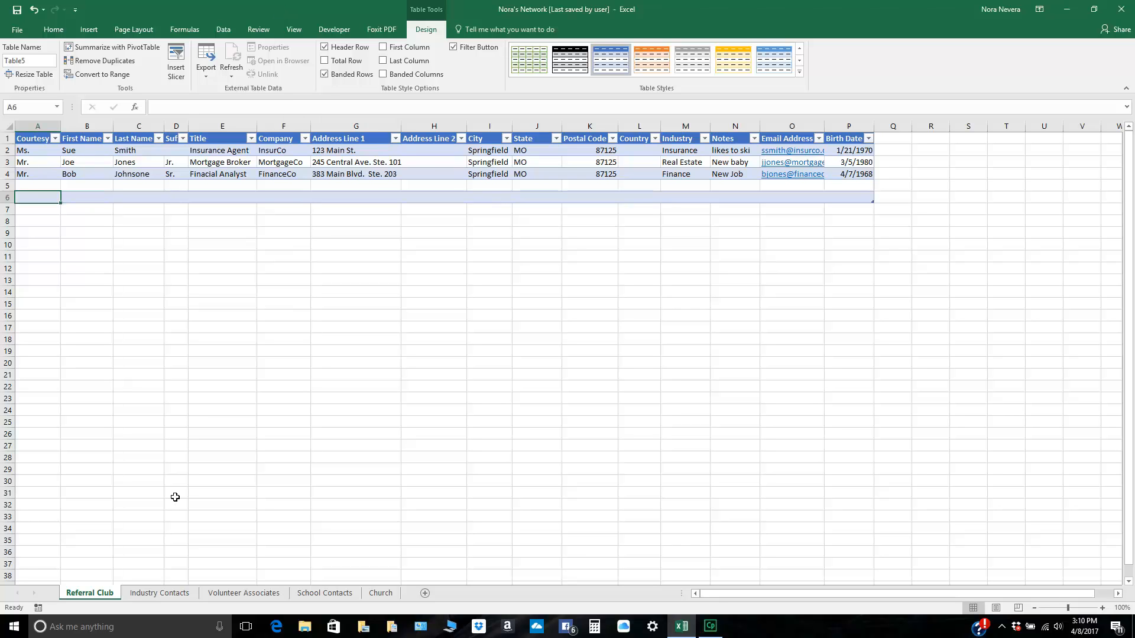
{"action": "left_click", "coordinate": [17, 11]}
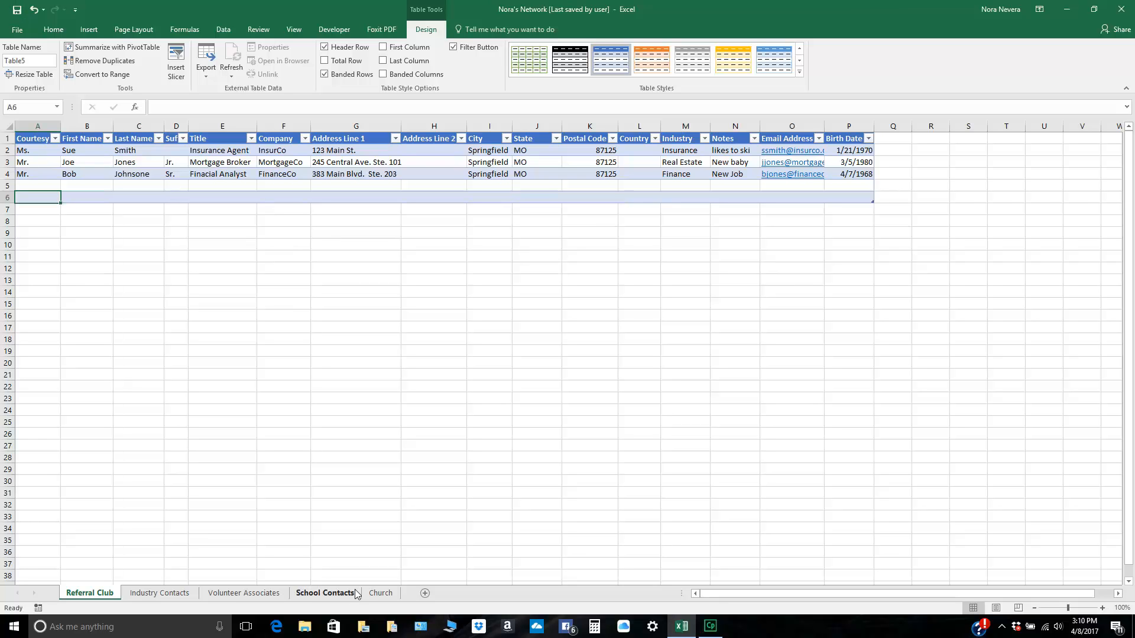